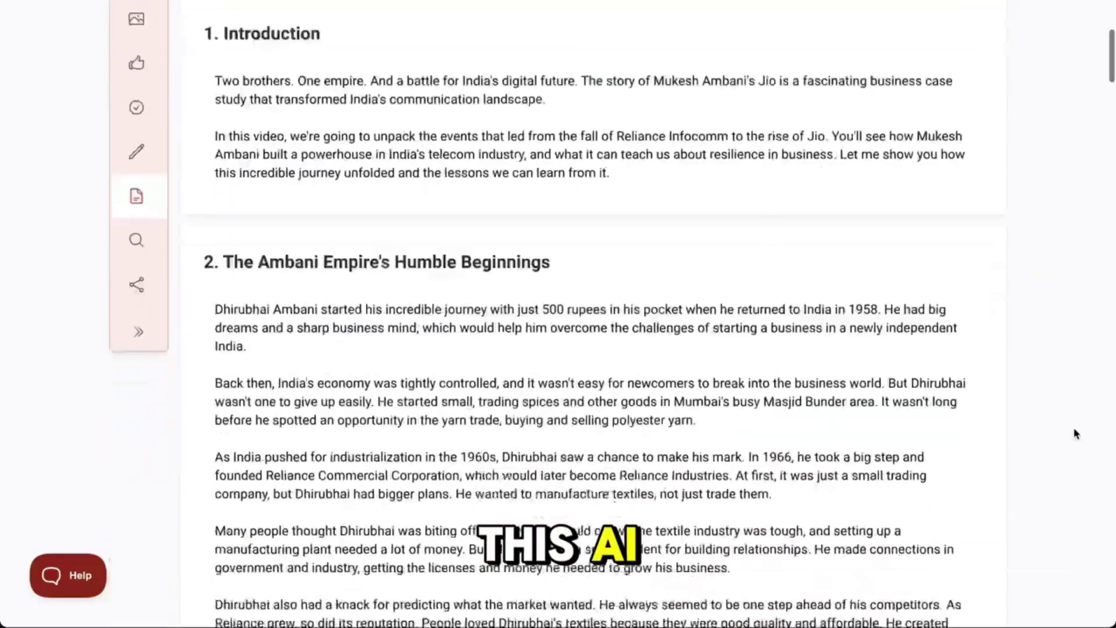
scroll(1073, 427, down, 15)
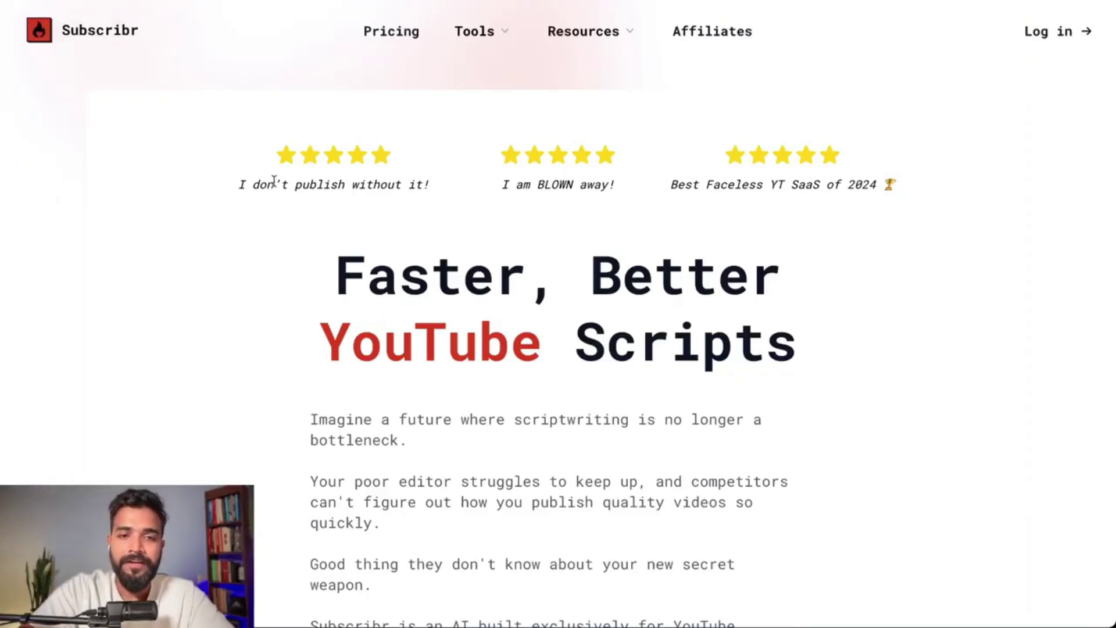
- Scroll up and down through the Subscribr homepage pitch
scroll(274, 180, down, 5)
scroll(275, 184, up, 4)
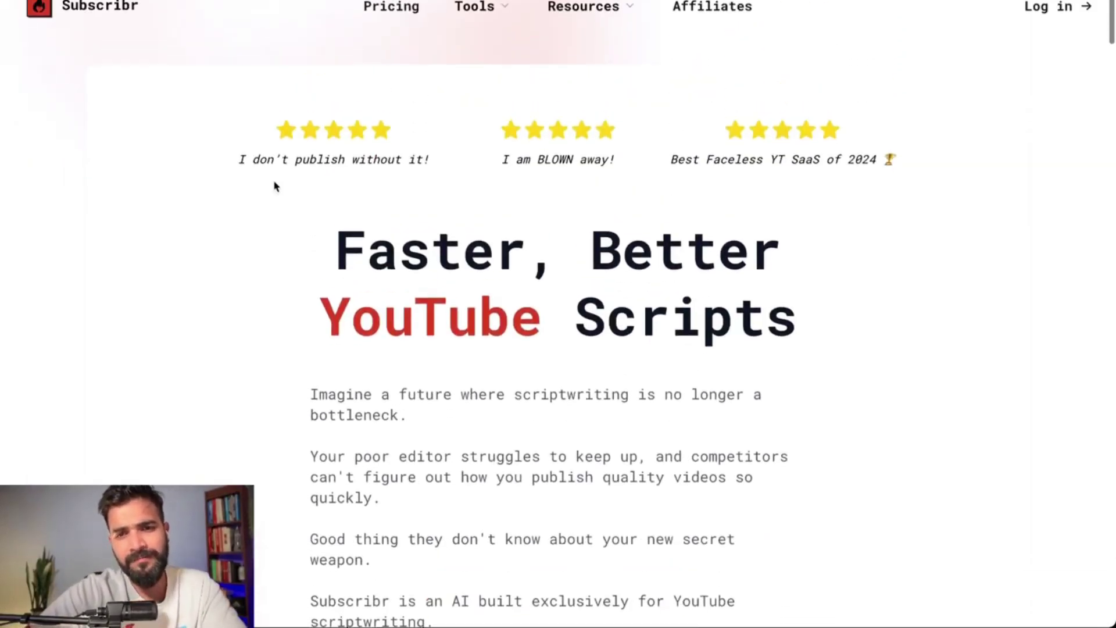
scroll(304, 343, down, 15)
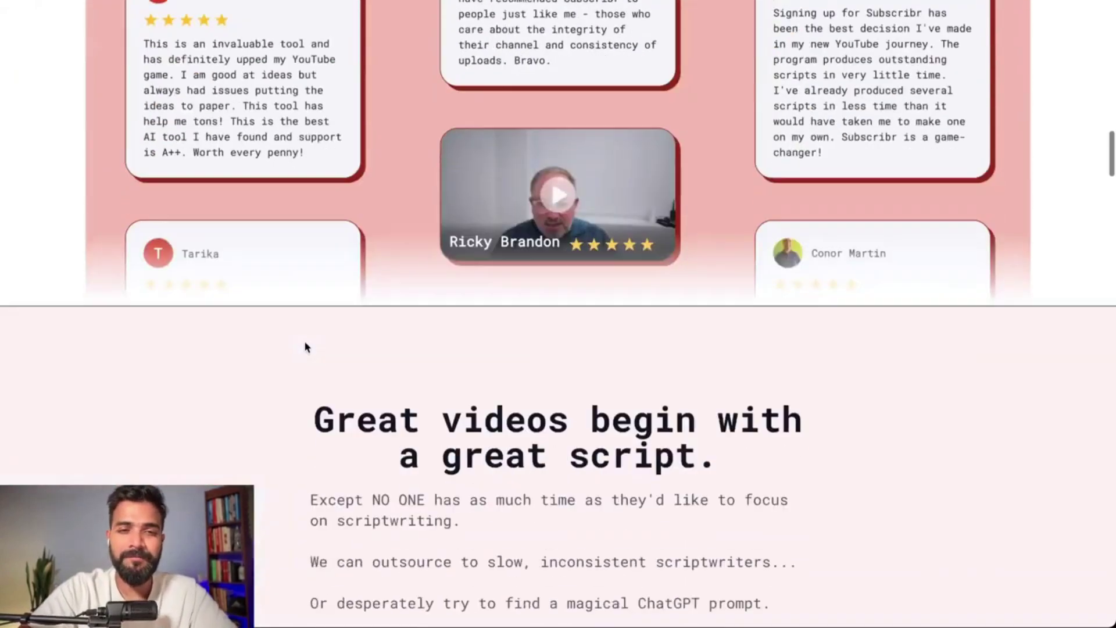
scroll(305, 343, up, 20)
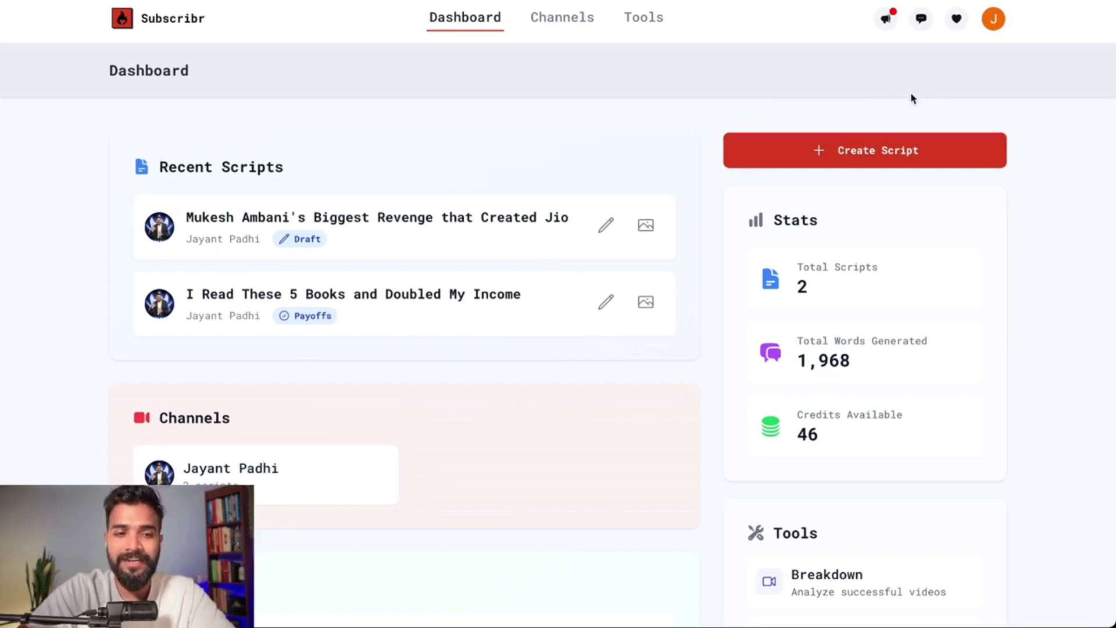
scroll(247, 199, down, 5)
scroll(251, 165, up, 5)
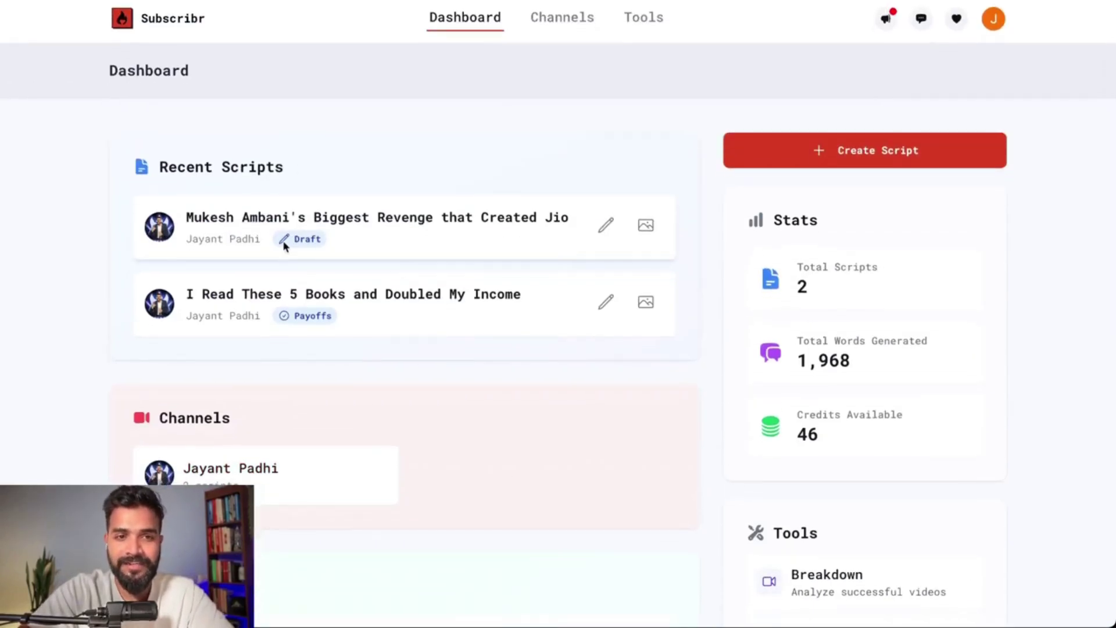
scroll(284, 244, down, 9)
scroll(280, 278, up, 10)
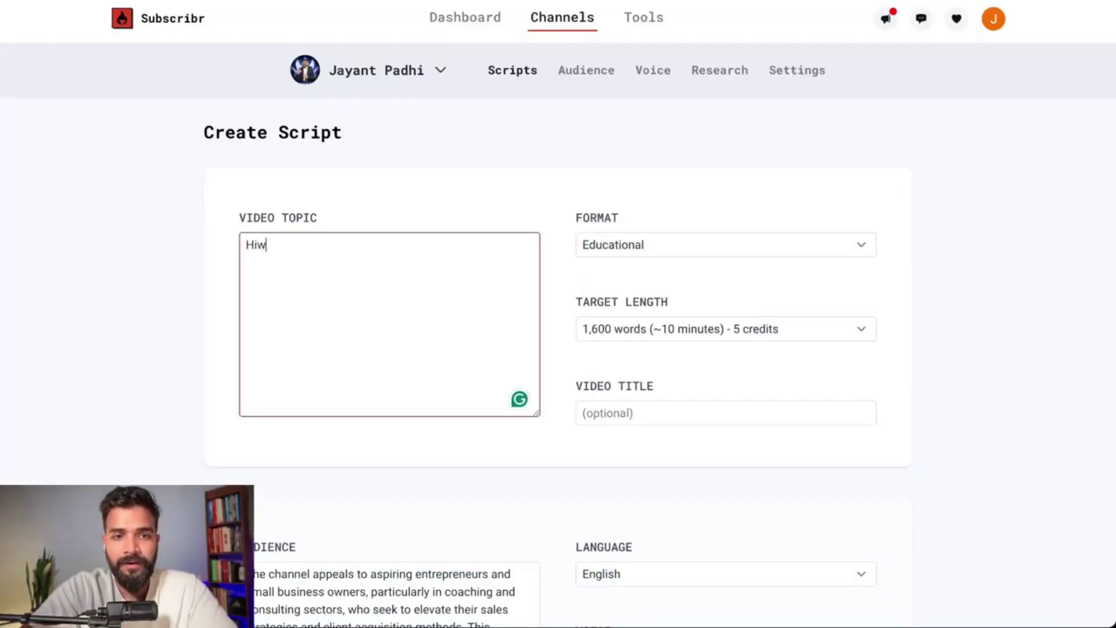
- Enter the topic 'Top 5 Sales Books to Instantly Double Your Conversion Rates' with Compilation / Listicle format
key(BackSpace)
key(BackSpace)
text(T)
click(699, 245)
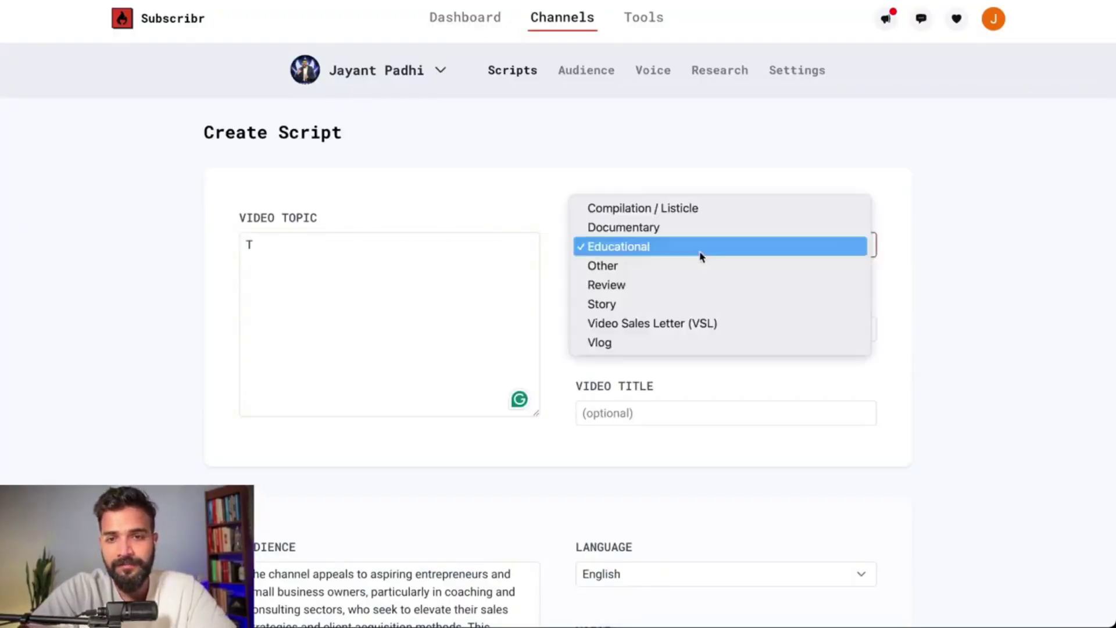
click(678, 209)
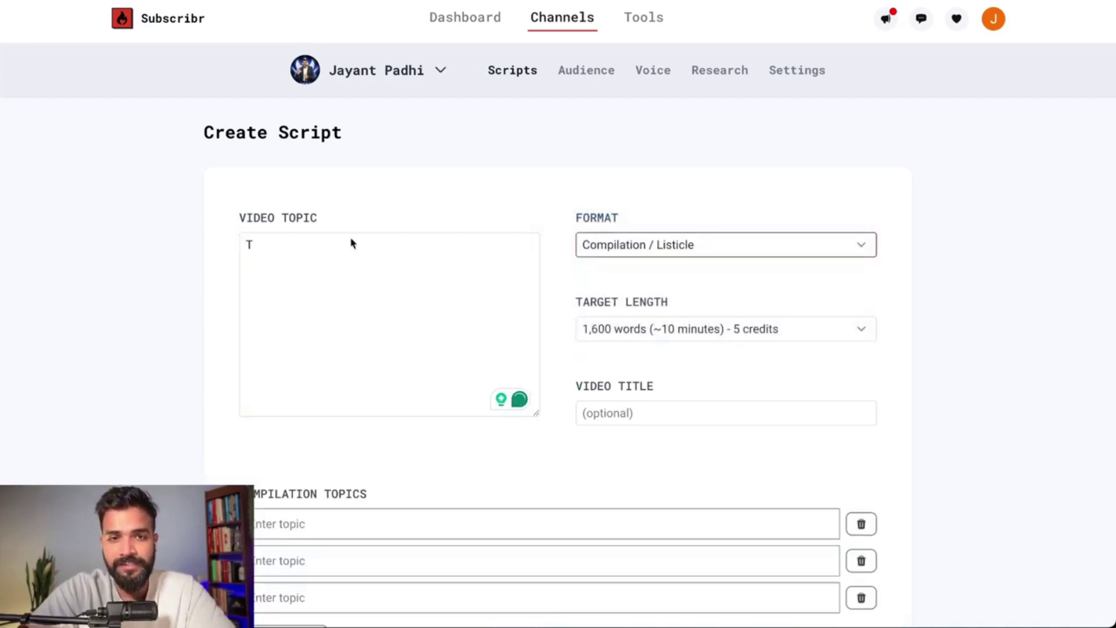
text(op 5 Sales)
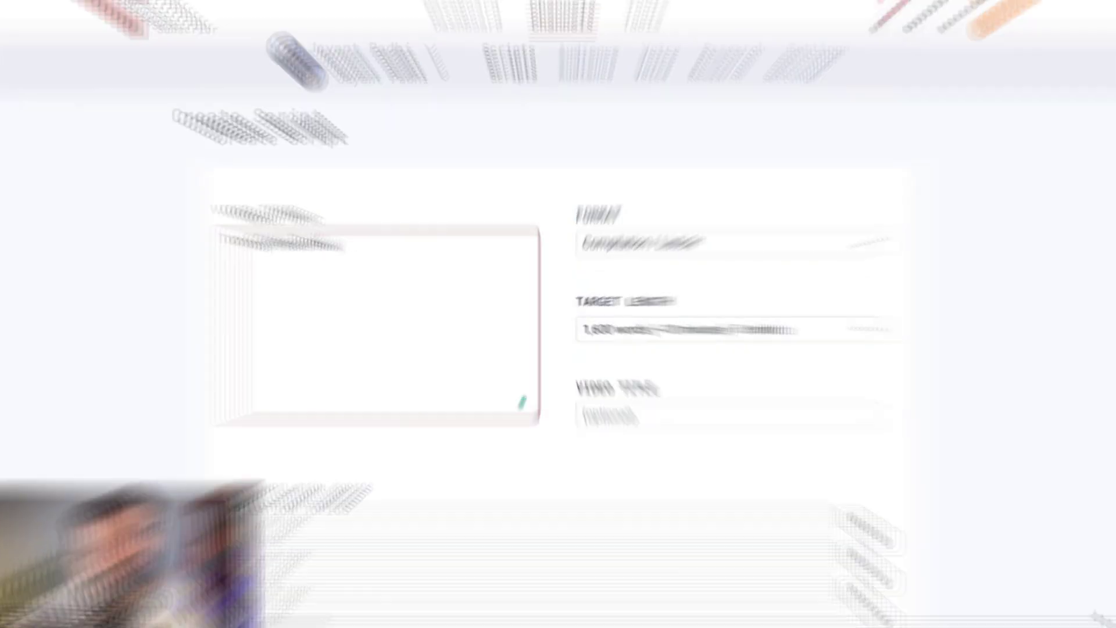
text(Books to Instantly Double Your Conversion Rates)
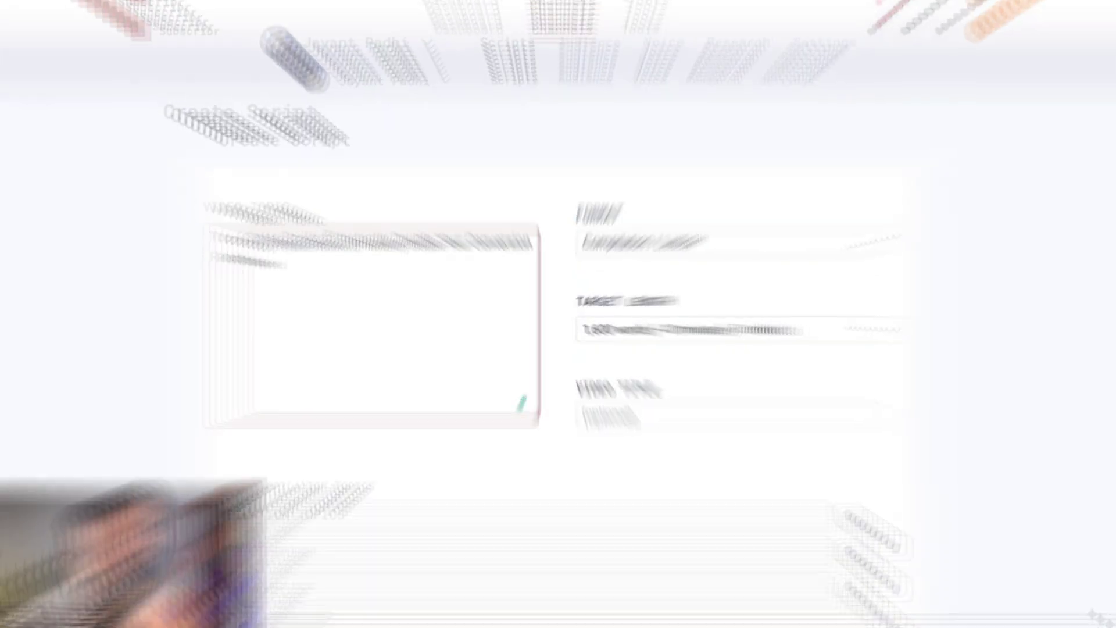
- Set the target script length to 1,300 words
click(619, 337)
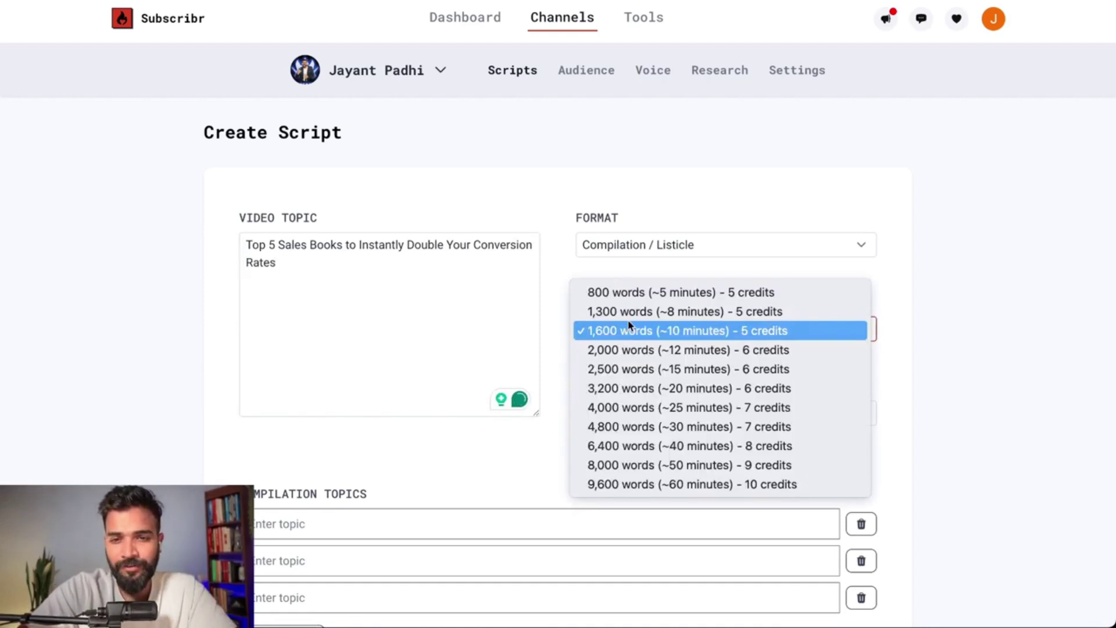
click(634, 313)
scroll(624, 388, down, 2)
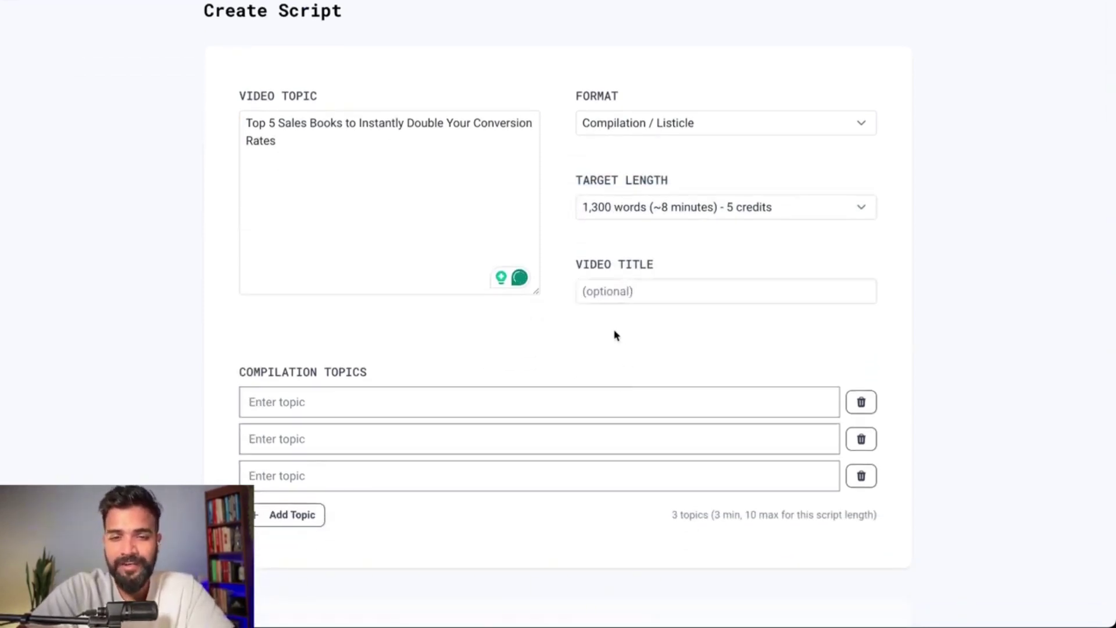
scroll(616, 336, down, 2)
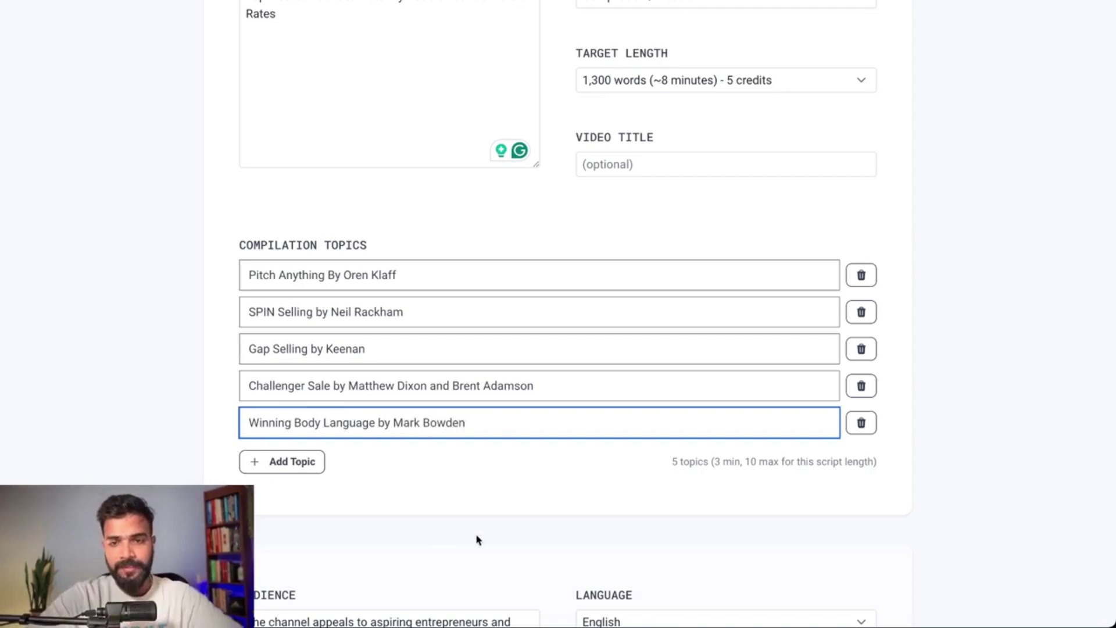
- Finish the five book topics, Pitch Anything to Winning Body Language, and start the audience description
click(486, 516)
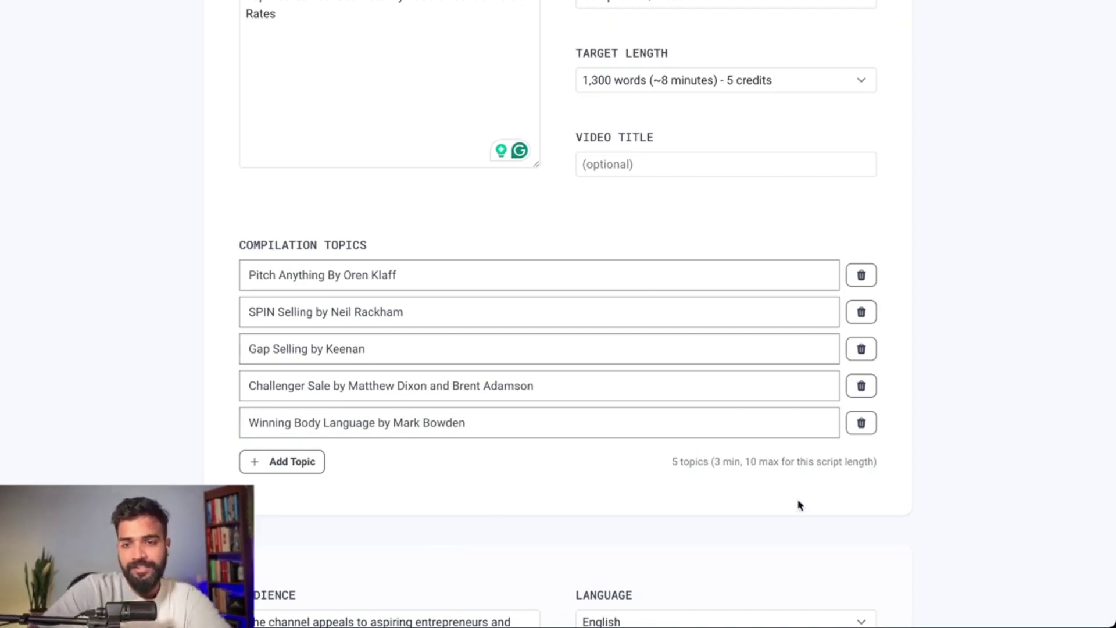
scroll(797, 480, down, 5)
click(258, 272)
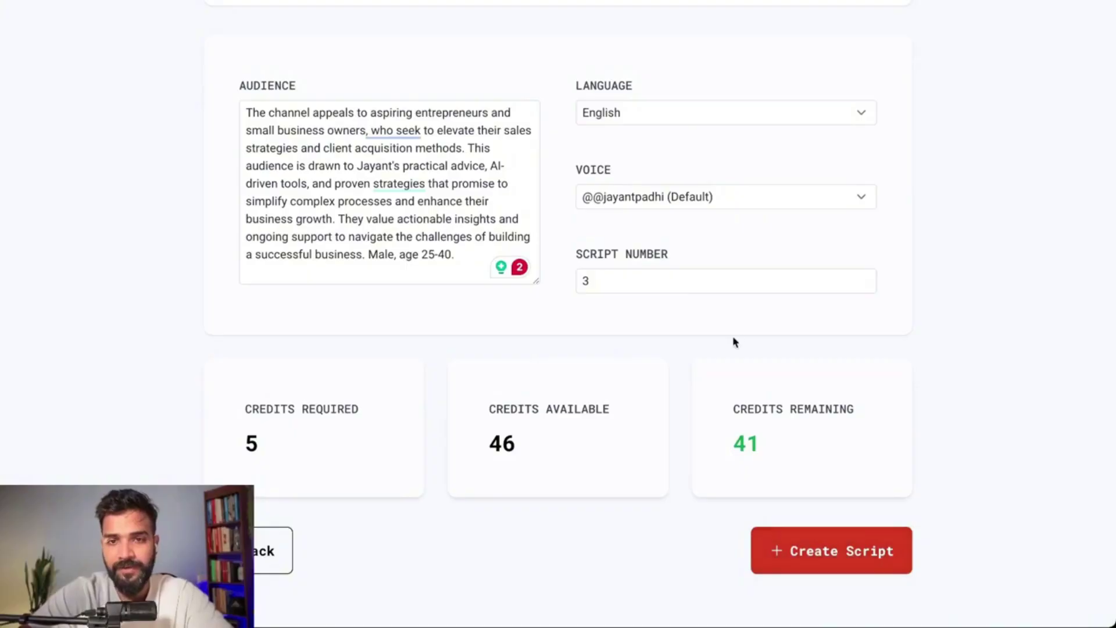
- Review the form with the 1,600-word (~10 minute) target length
scroll(734, 341, up, 8)
scroll(734, 342, down, 8)
- Create the script and review its summary: Compilation, 1,600 words, five books
click(830, 552)
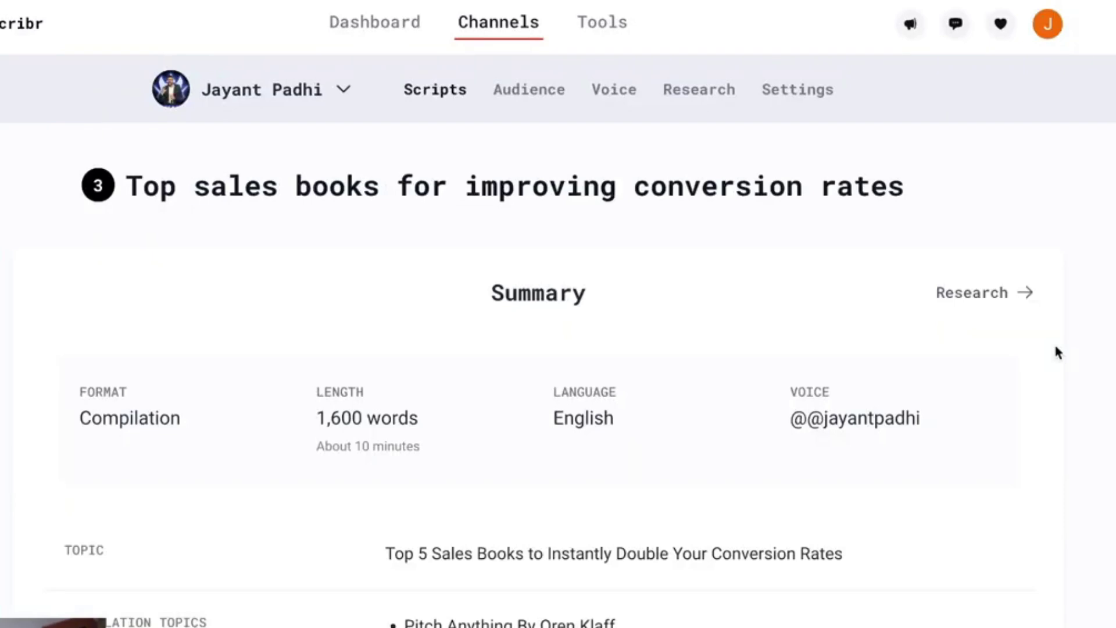
scroll(789, 463, down, 10)
scroll(788, 463, up, 2)
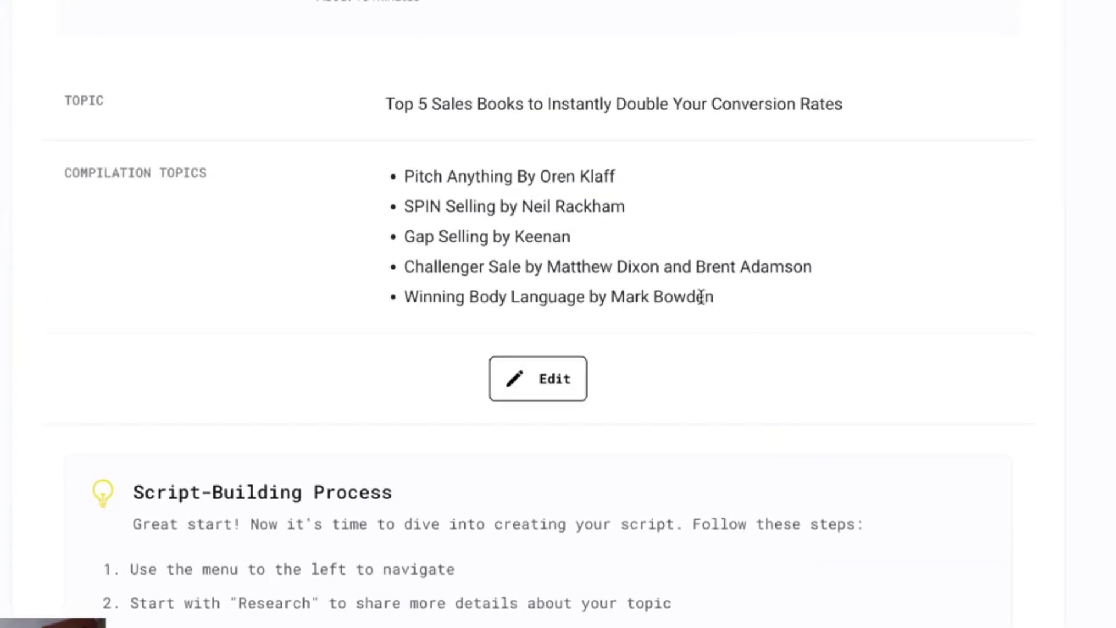
scroll(686, 302, down, 3)
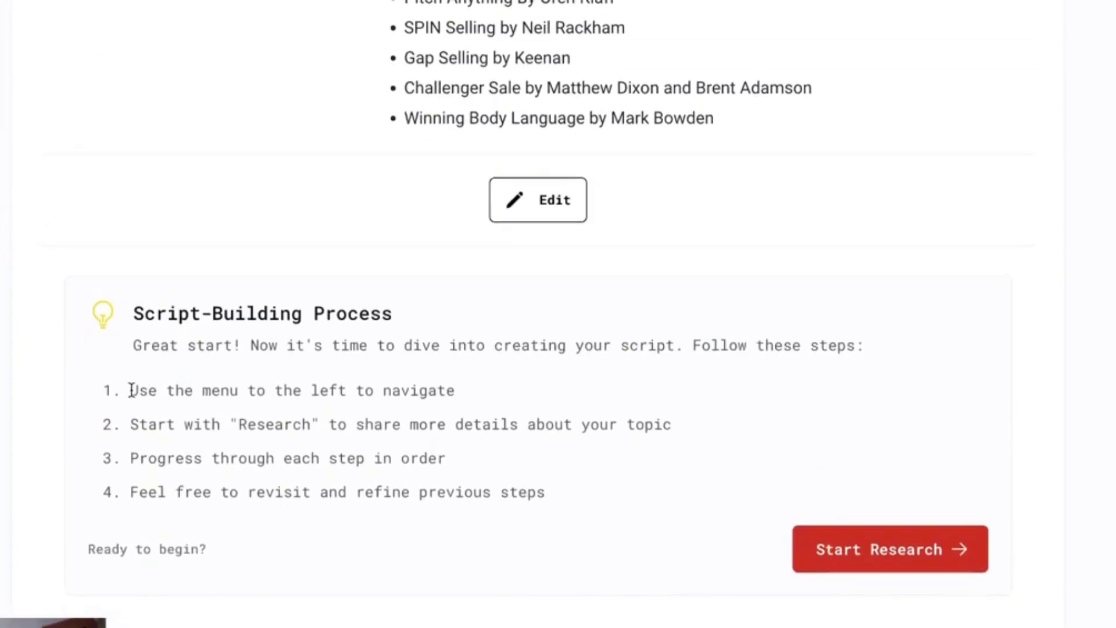
scroll(475, 384, up, 10)
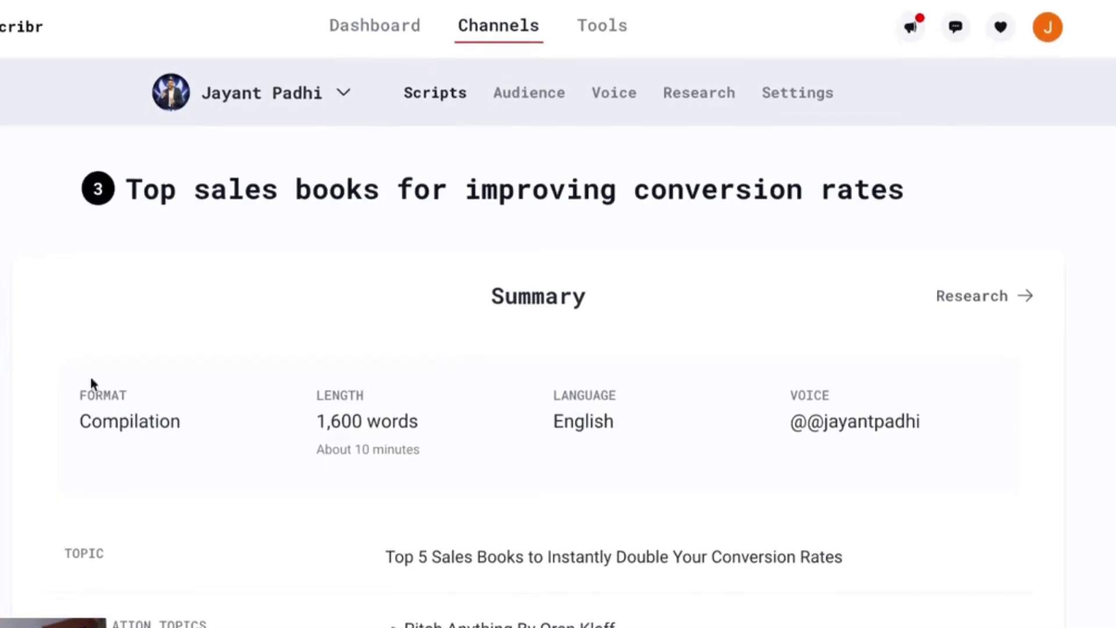
scroll(188, 498, down, 10)
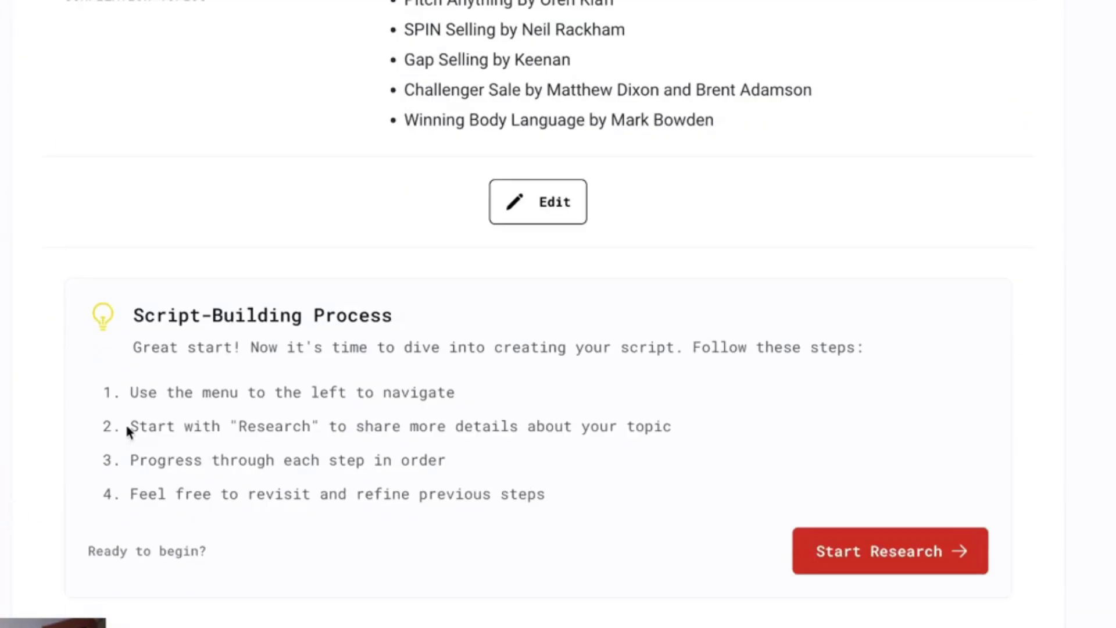
scroll(557, 425, up, 2)
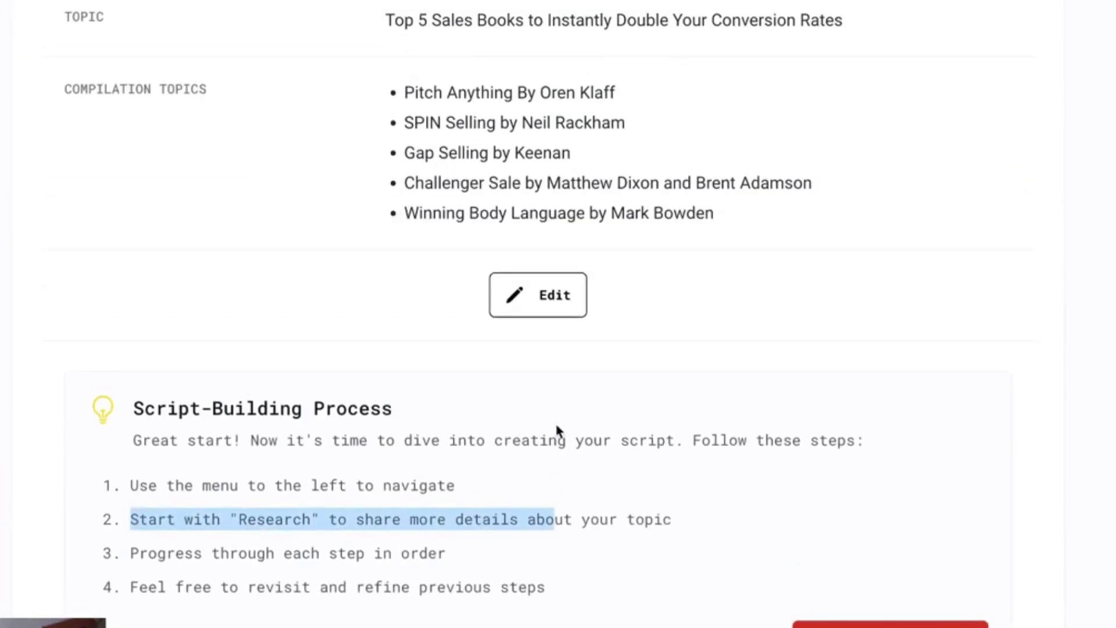
- Highlight the Script-Building Process note about progressing through the steps in order
drag(131, 552, 451, 562)
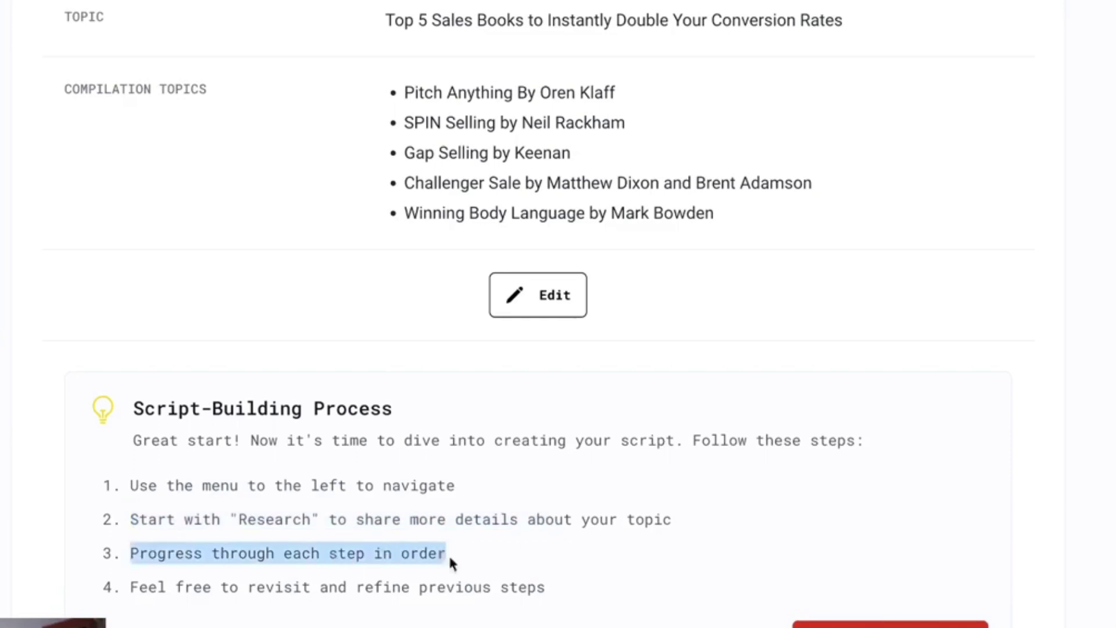
click(176, 613)
scroll(569, 598, up, 1)
scroll(583, 598, up, 10)
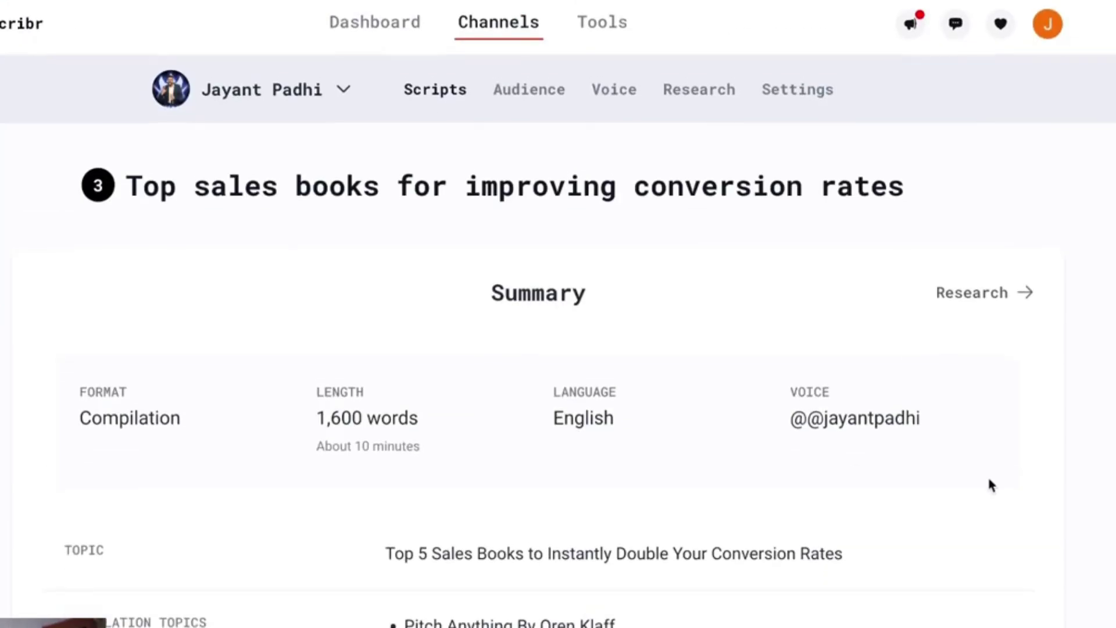
scroll(989, 483, down, 12)
scroll(936, 530, up, 1)
- Start the Research step and add a YouTube video as a research source
click(925, 543)
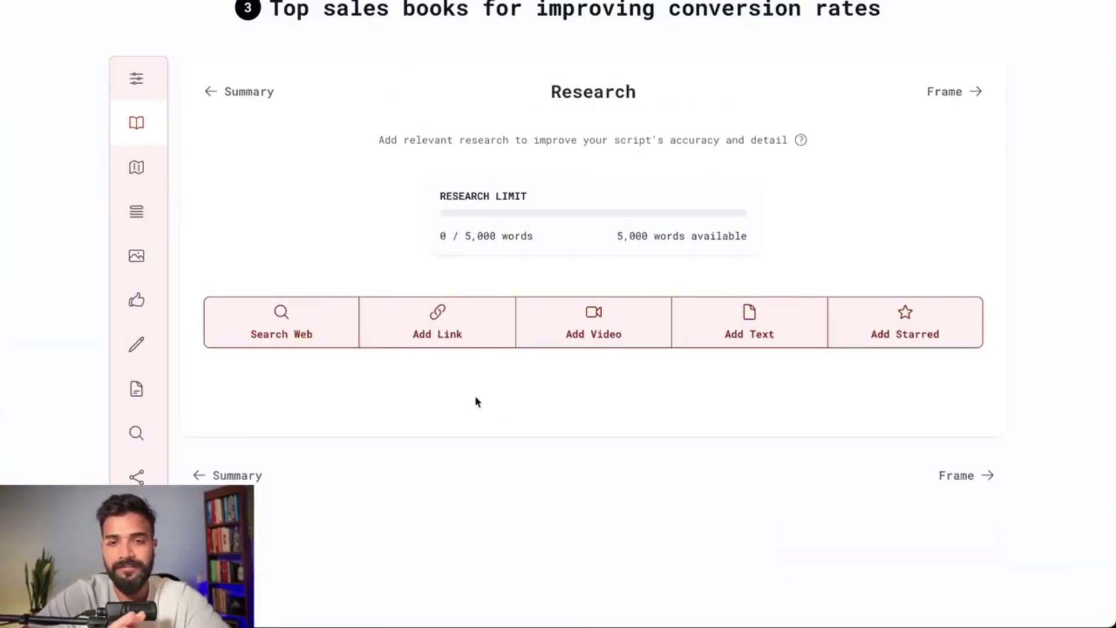
click(583, 323)
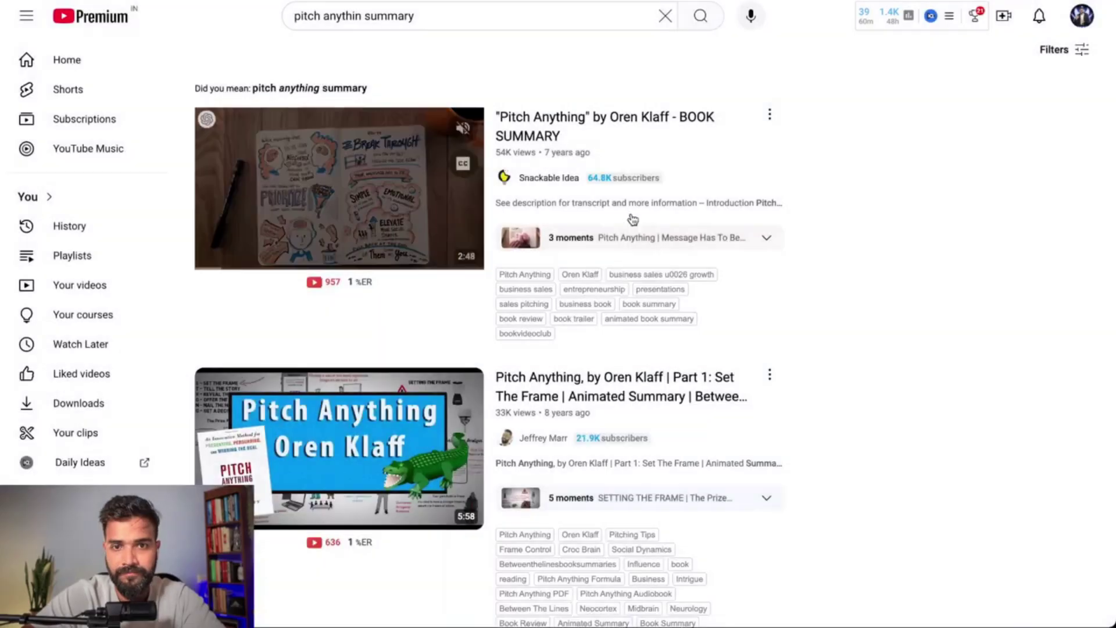
scroll(632, 219, down, 15)
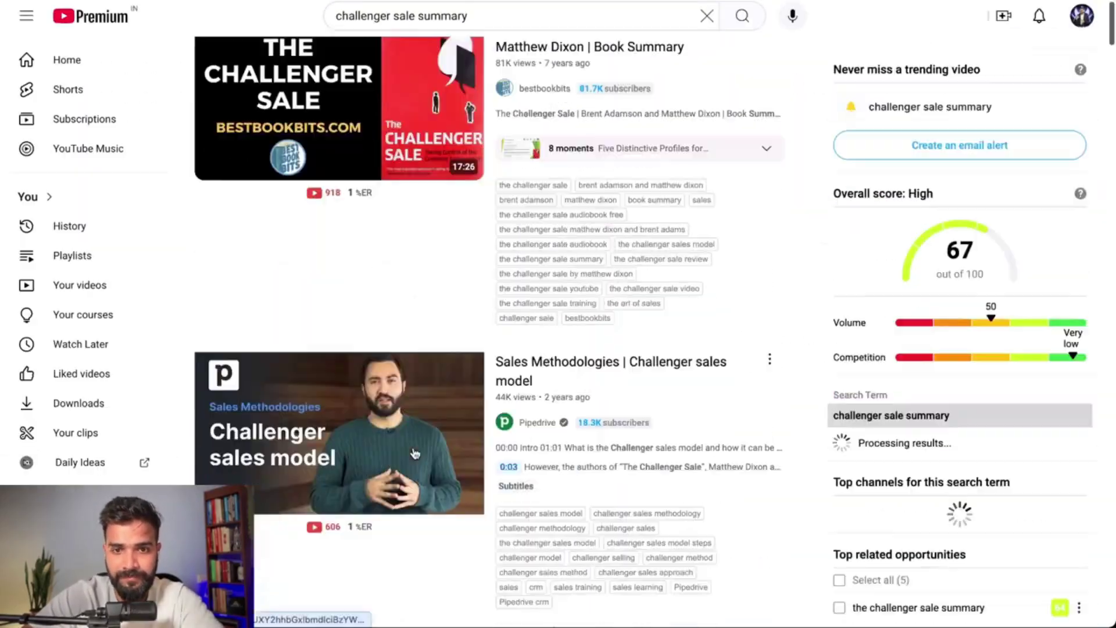
- Search YouTube for a summary video of Mark Bowden's book
scroll(415, 453, down, 5)
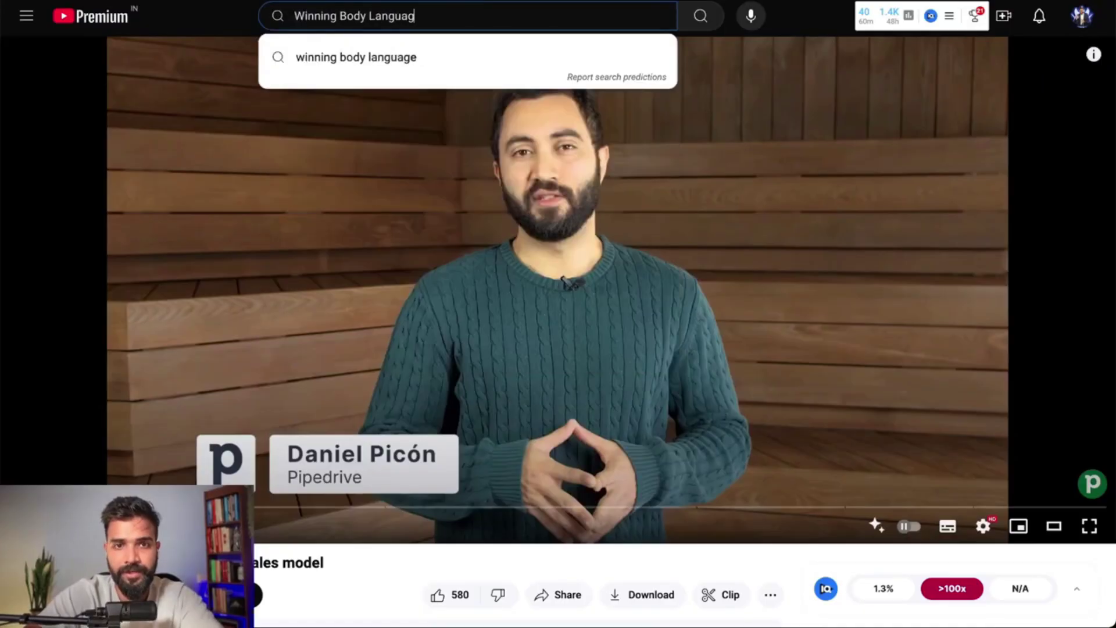
text(e by Mark bowden sum)
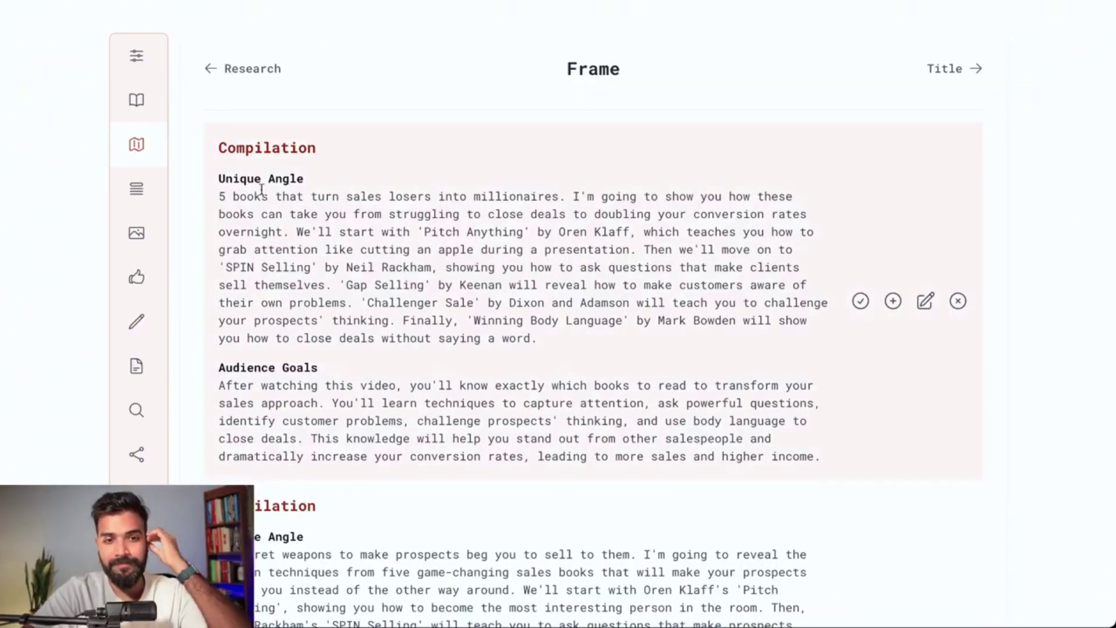
- Highlight the Unique Angle's conversion-doubling promise and book-by-book lineup
scroll(356, 167, down, 15)
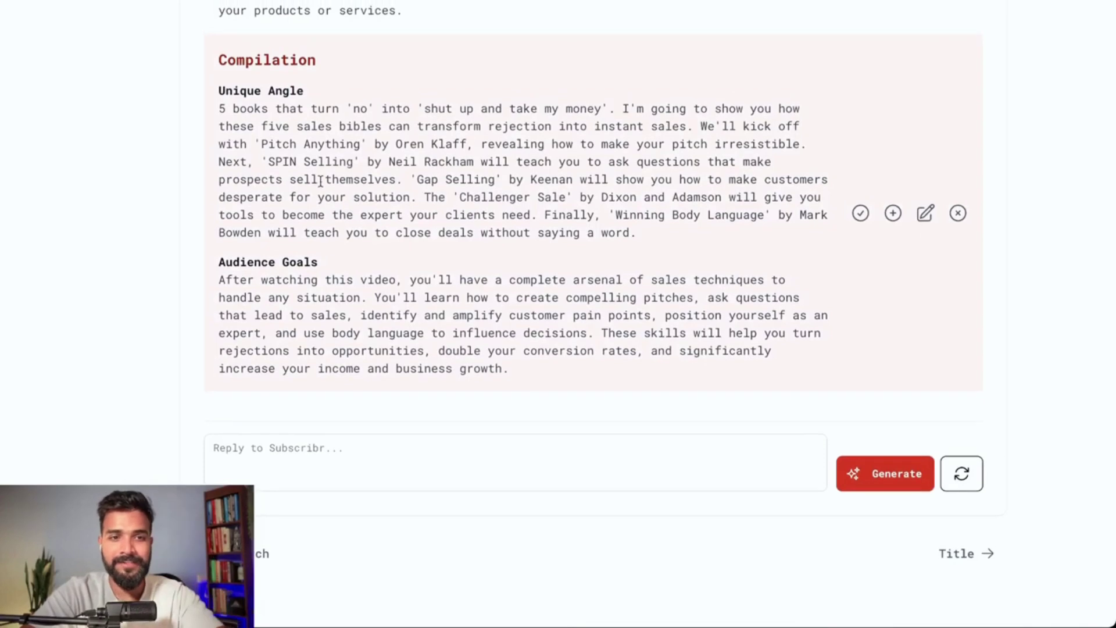
scroll(247, 157, up, 15)
scroll(247, 162, down, 4)
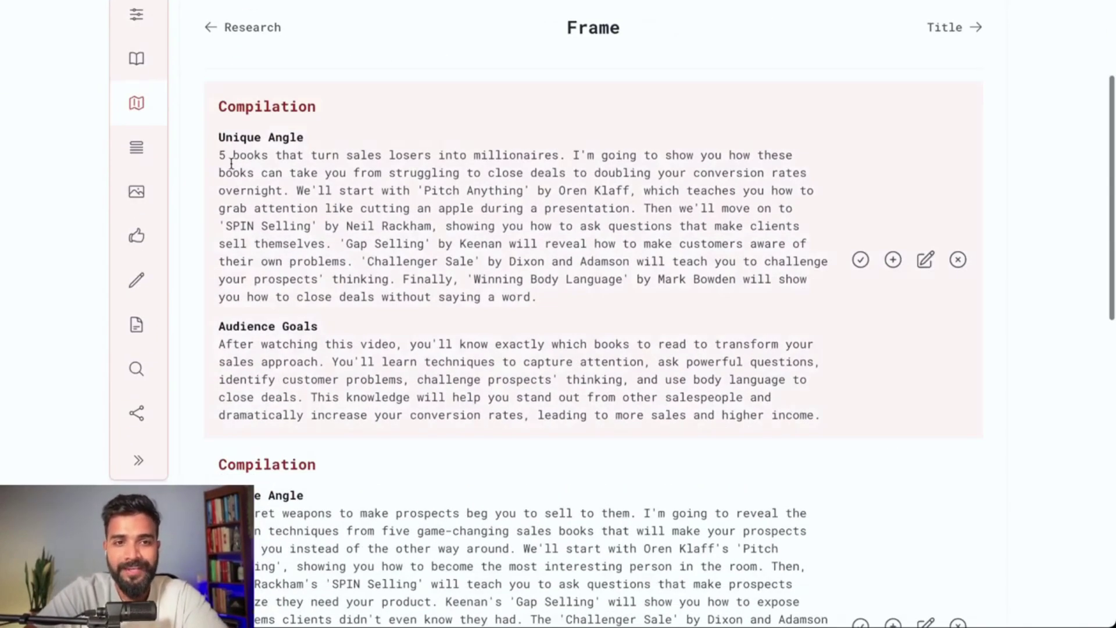
click(578, 161)
drag(586, 152, 548, 179)
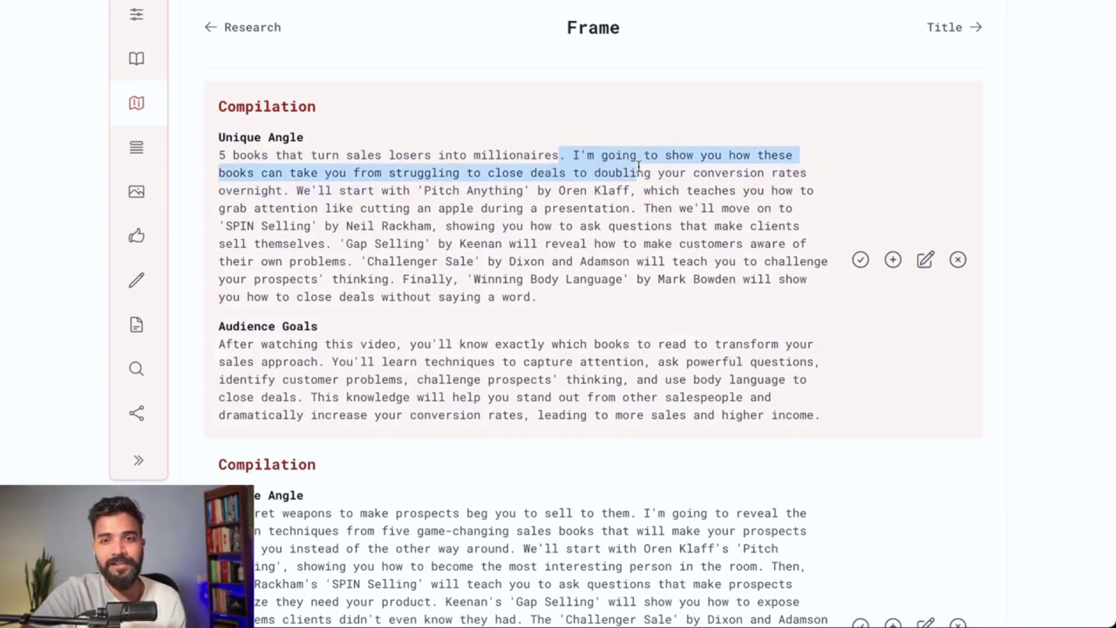
drag(382, 190, 626, 262)
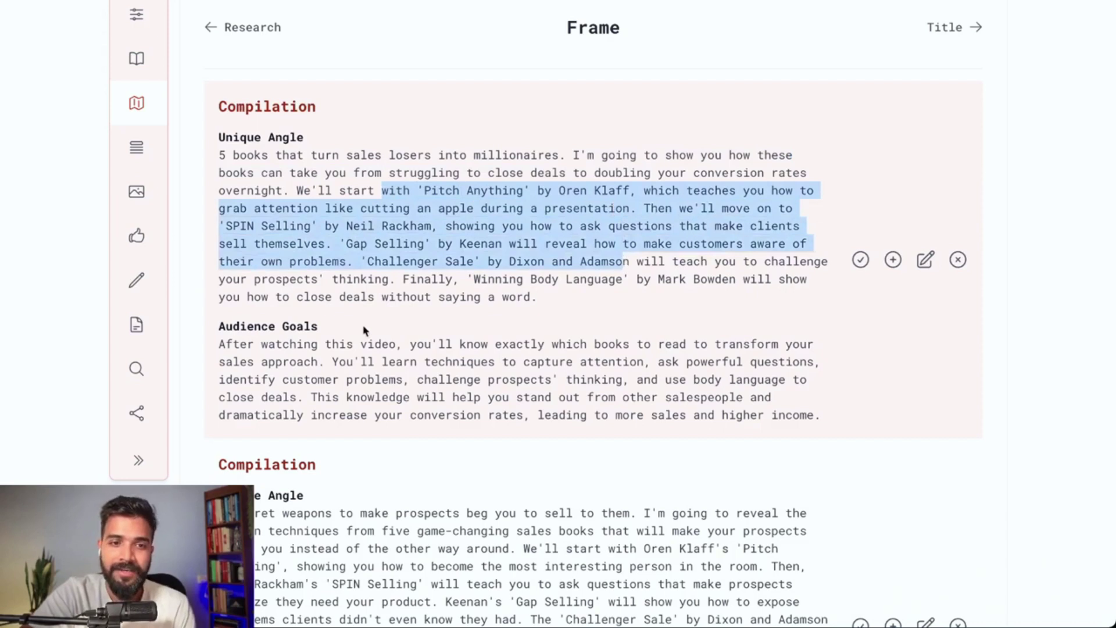
click(219, 346)
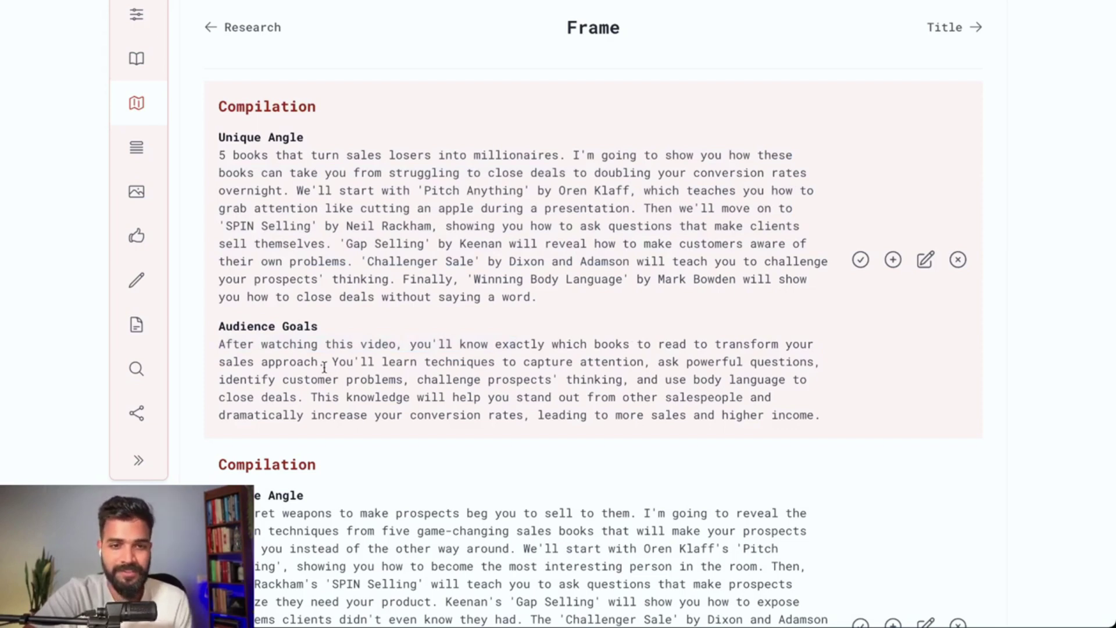
- Highlight the Audience Goals techniques and the closing sentence about higher income
drag(519, 366, 700, 358)
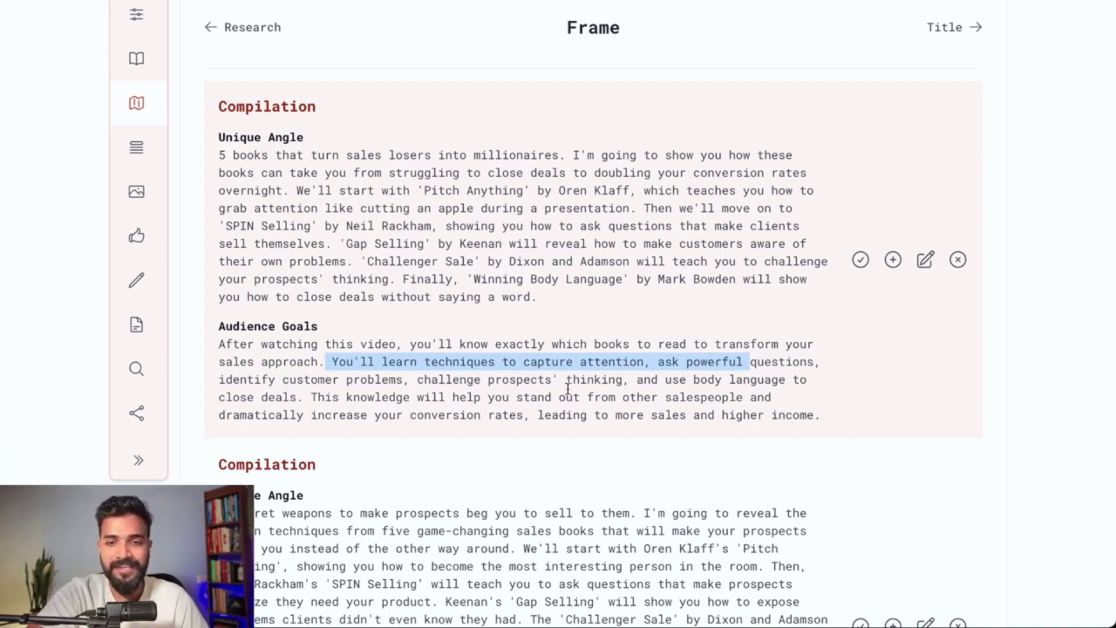
drag(317, 409, 708, 421)
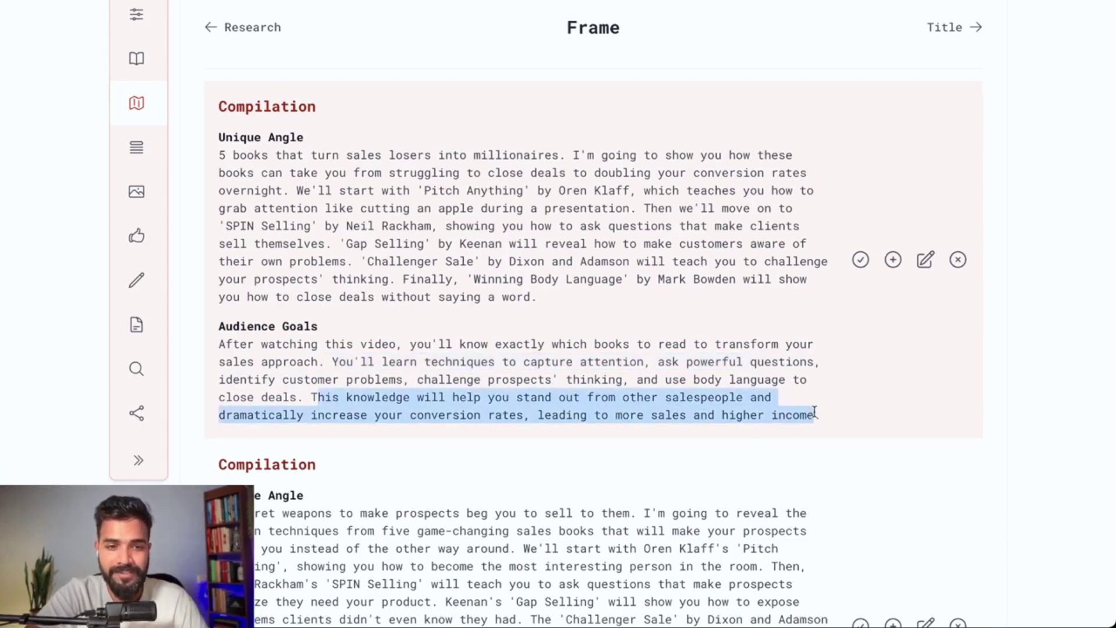
scroll(814, 411, down, 3)
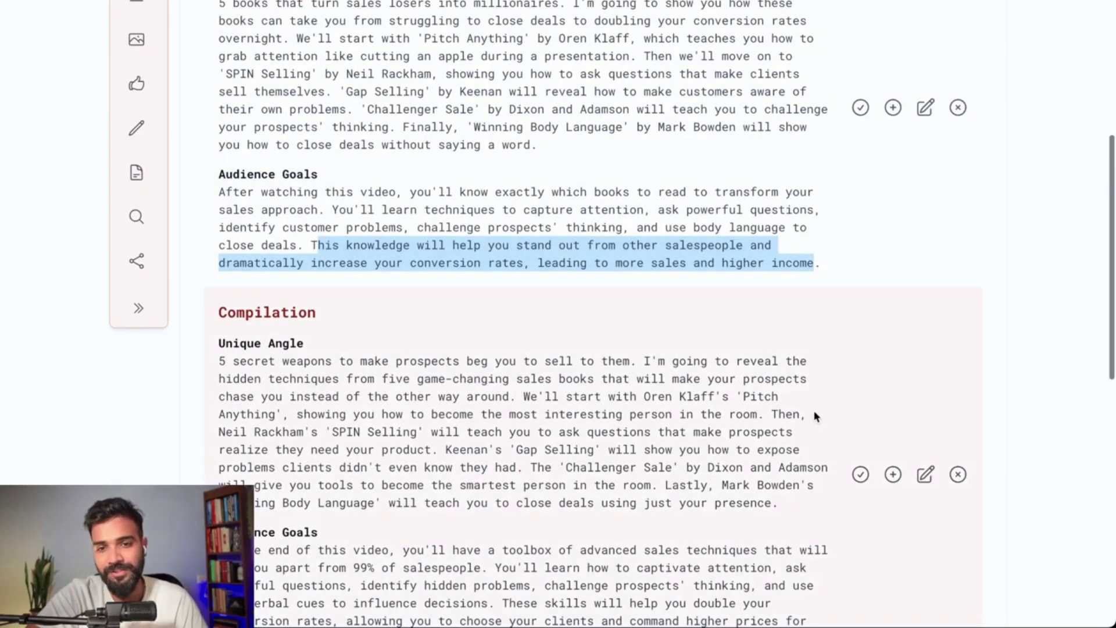
scroll(814, 416, down, 1)
click(710, 233)
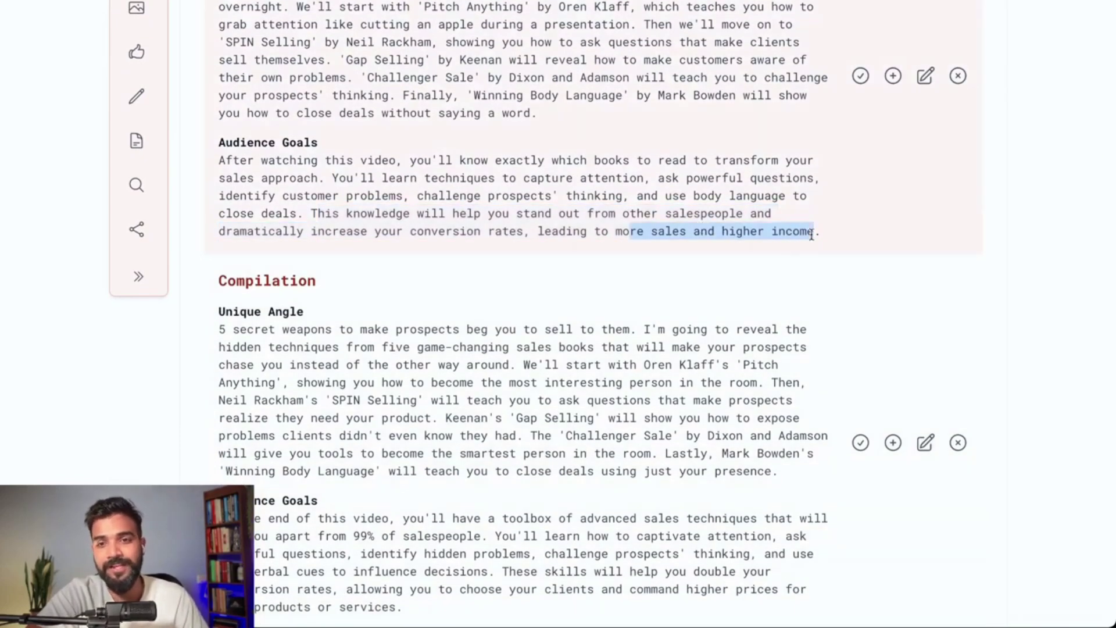
scroll(812, 234, down, 10)
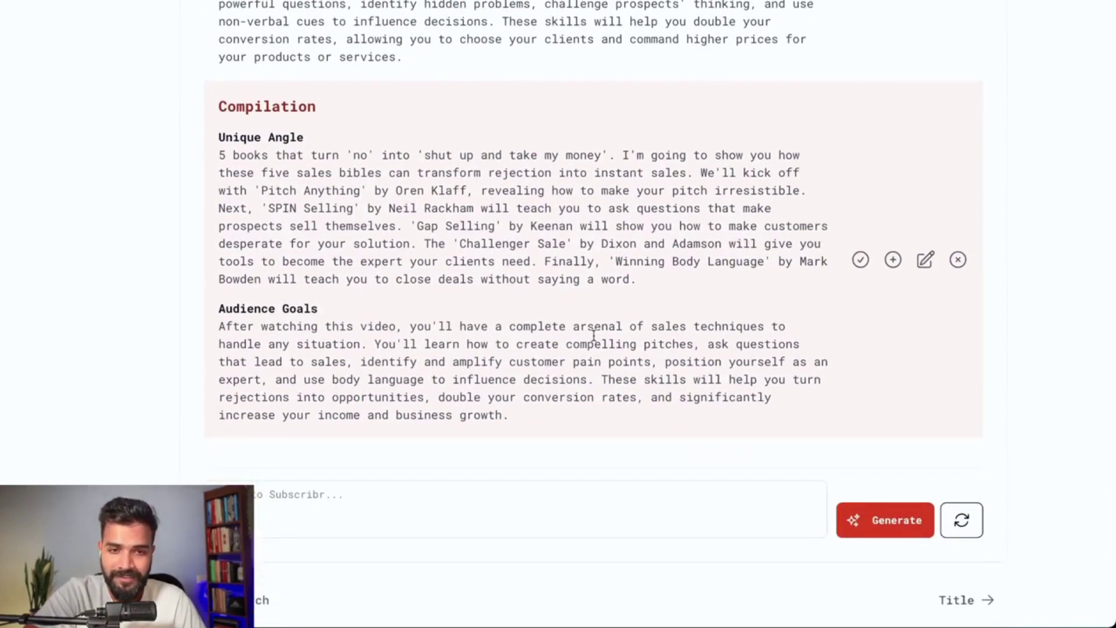
- Use the last Compilation frame for the script and continue to Title
click(861, 260)
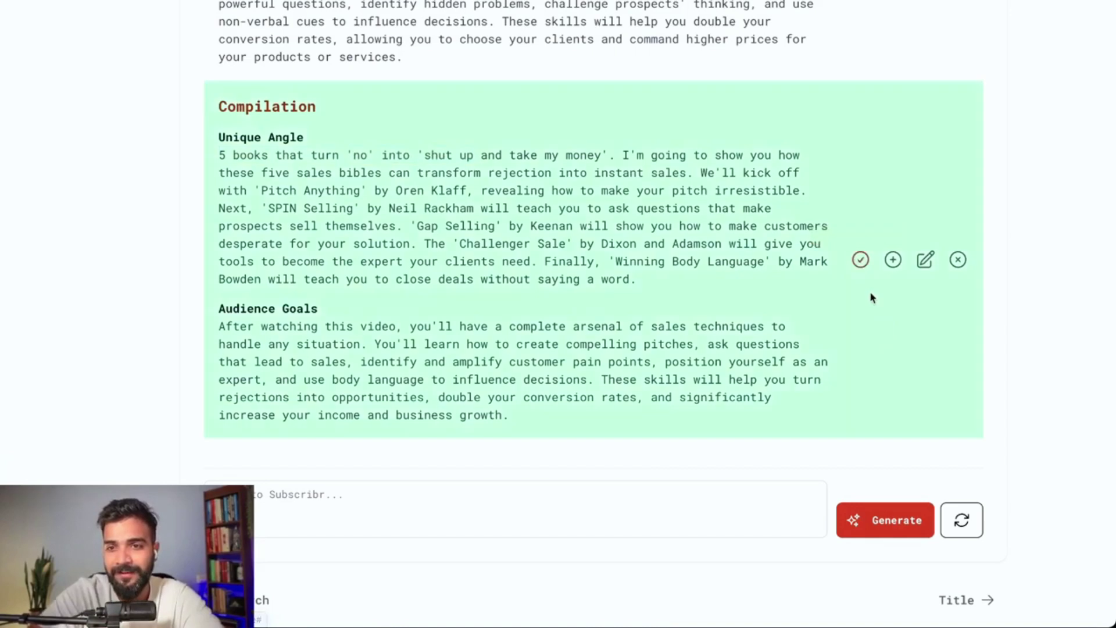
scroll(968, 432, up, 3)
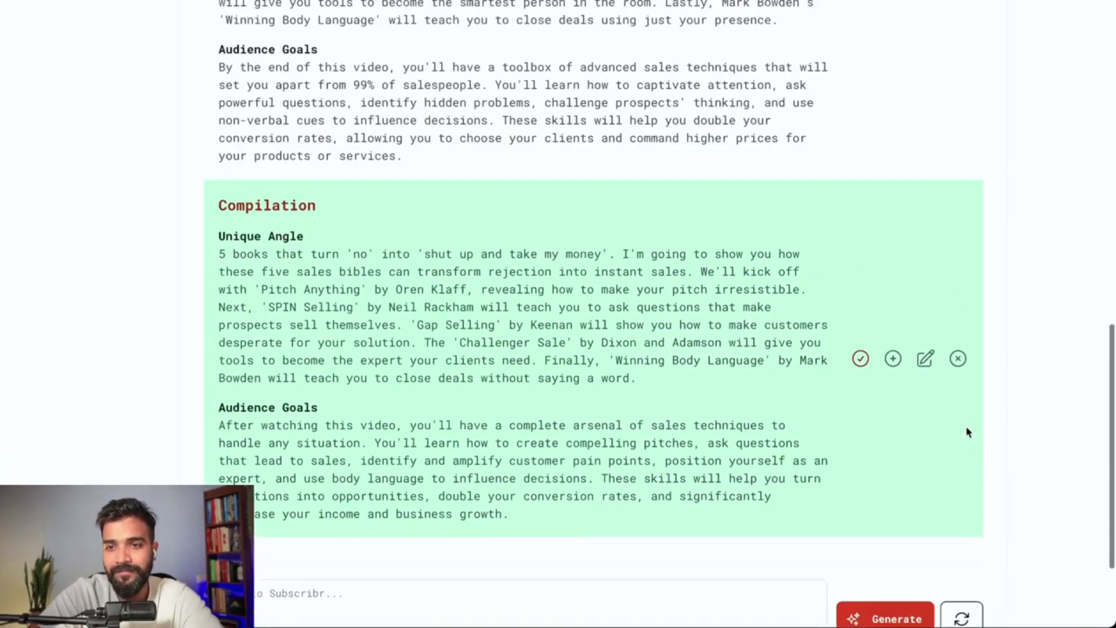
scroll(967, 429, down, 4)
click(983, 553)
scroll(964, 271, down, 8)
- Retitle the script 'I 2Xed my Income After Reading These 5 Sales Books' and save it
click(892, 308)
drag(682, 308, 229, 315)
key(BackSpace)
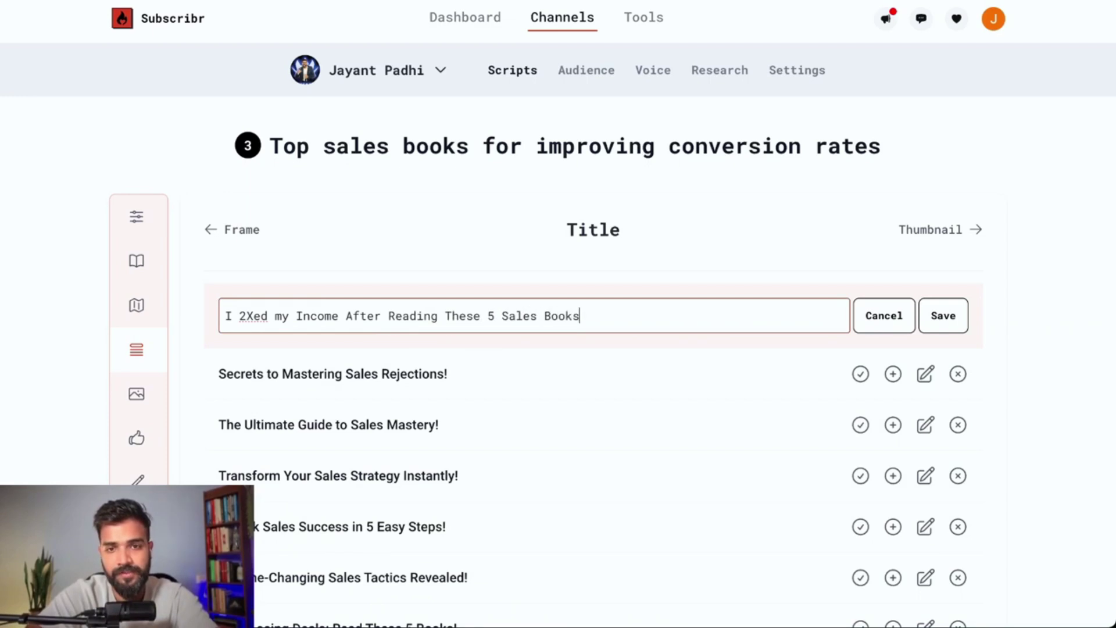
click(943, 316)
- Choose the rising sales graph thumbnail idea
click(944, 231)
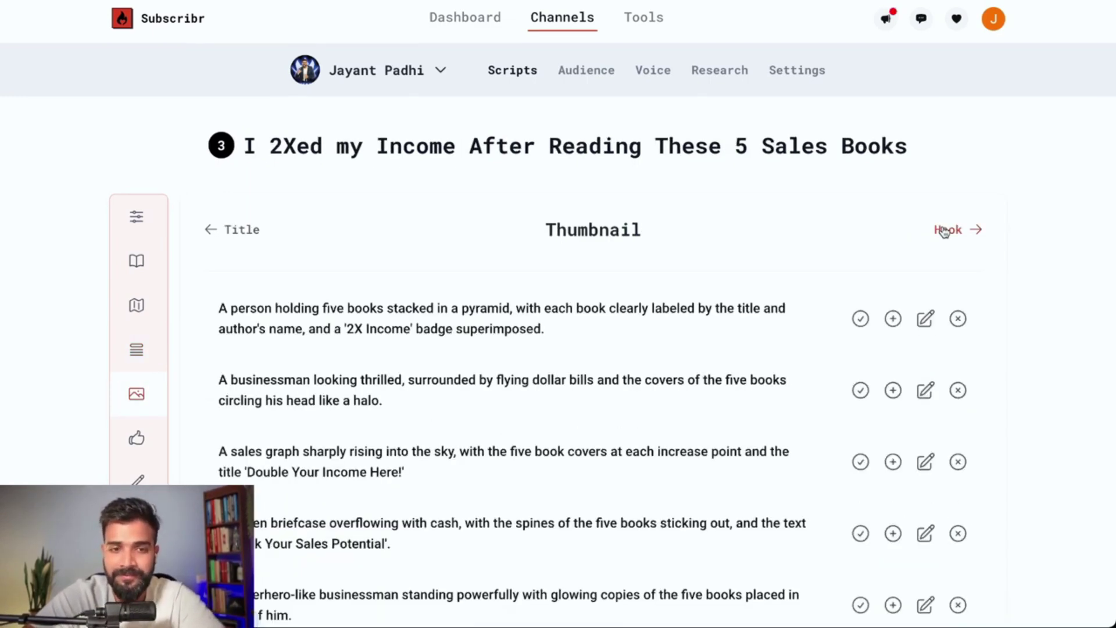
scroll(458, 254, down, 1)
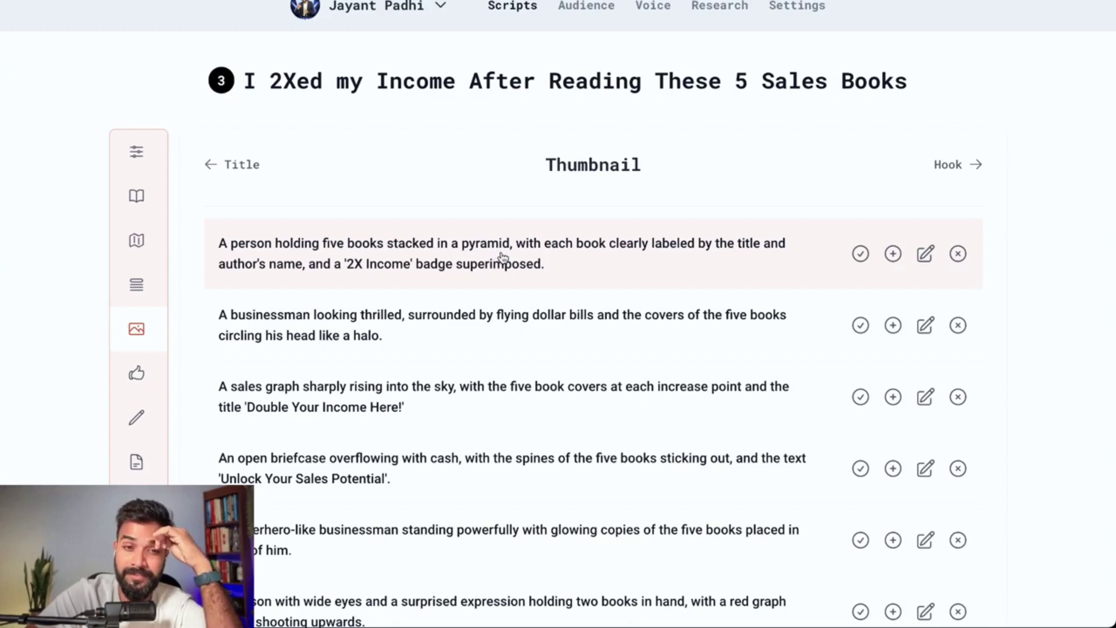
scroll(503, 258, down, 2)
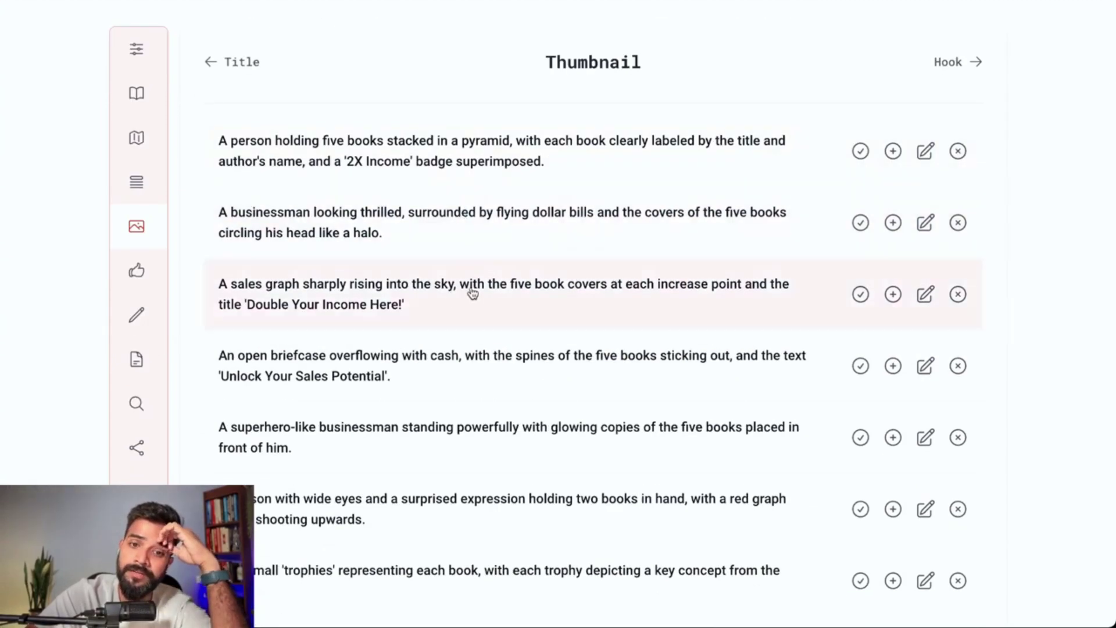
click(860, 295)
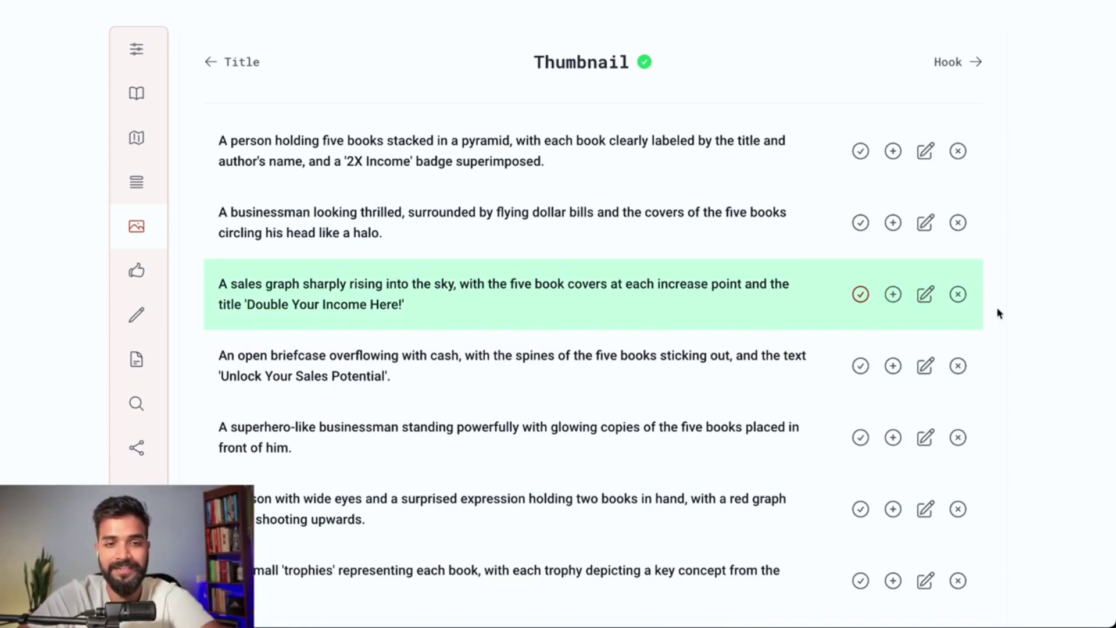
scroll(487, 176, down, 6)
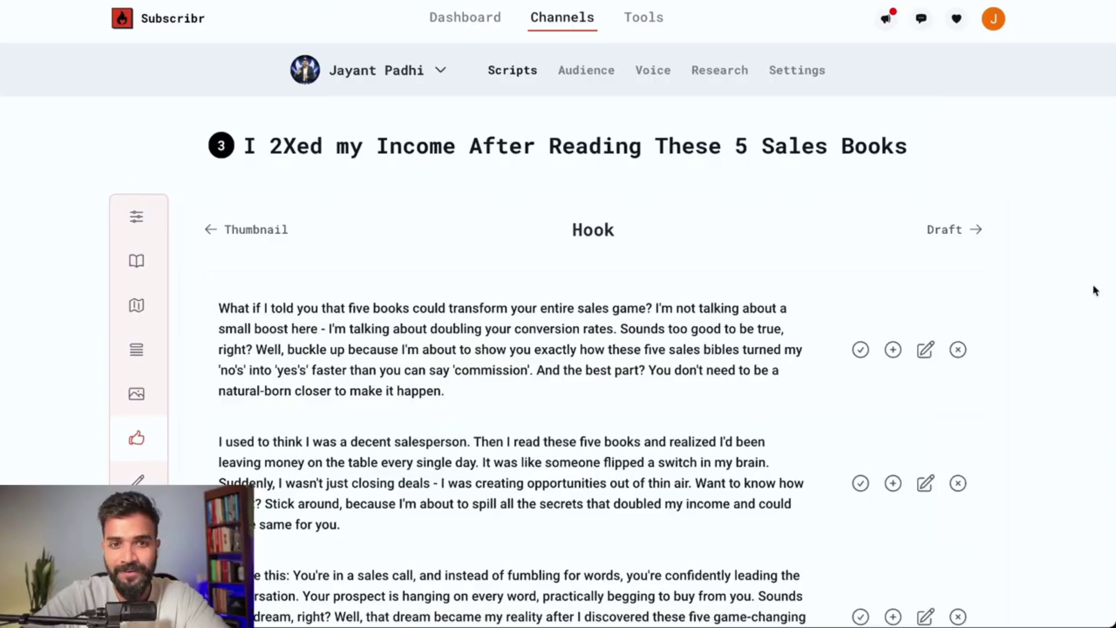
- Look over the suggested hooks and use the first one for the script
scroll(797, 323, down, 2)
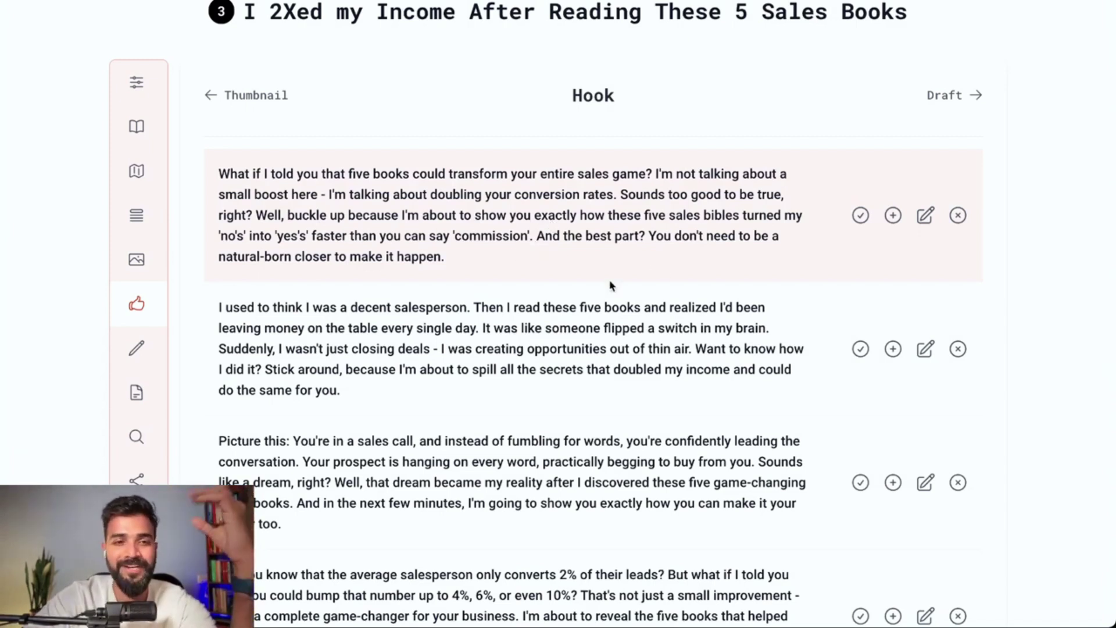
scroll(519, 268, down, 3)
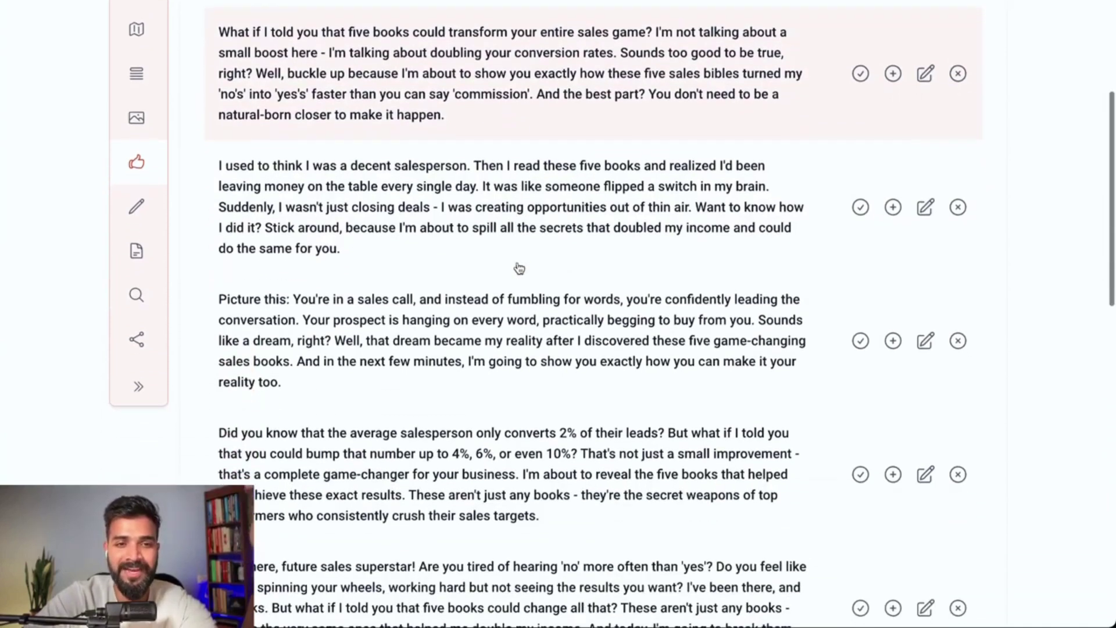
scroll(518, 267, up, 5)
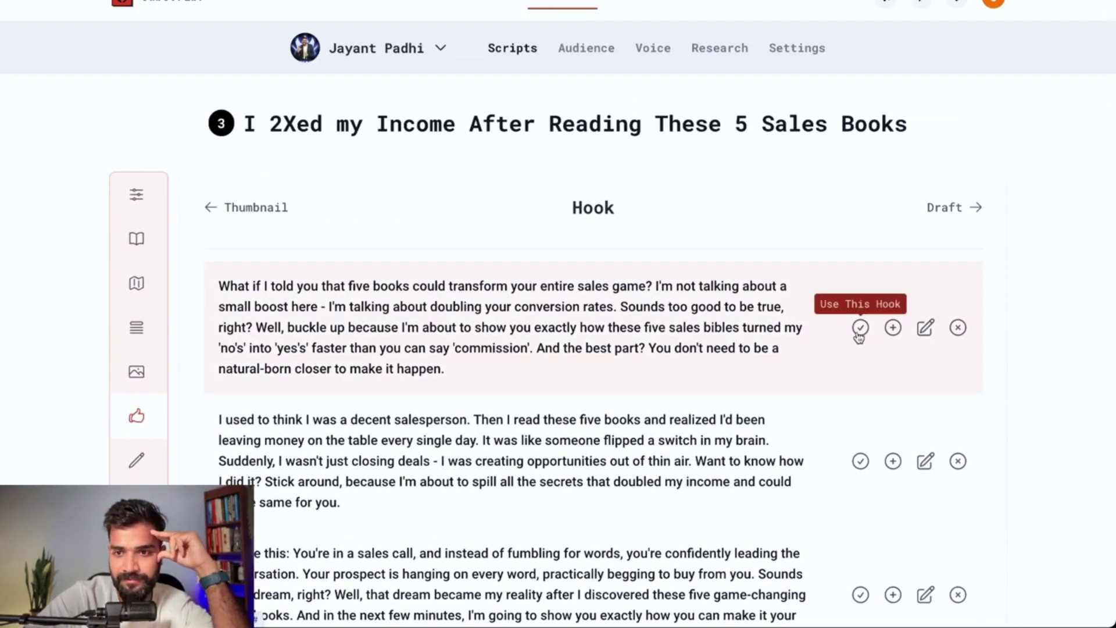
click(861, 327)
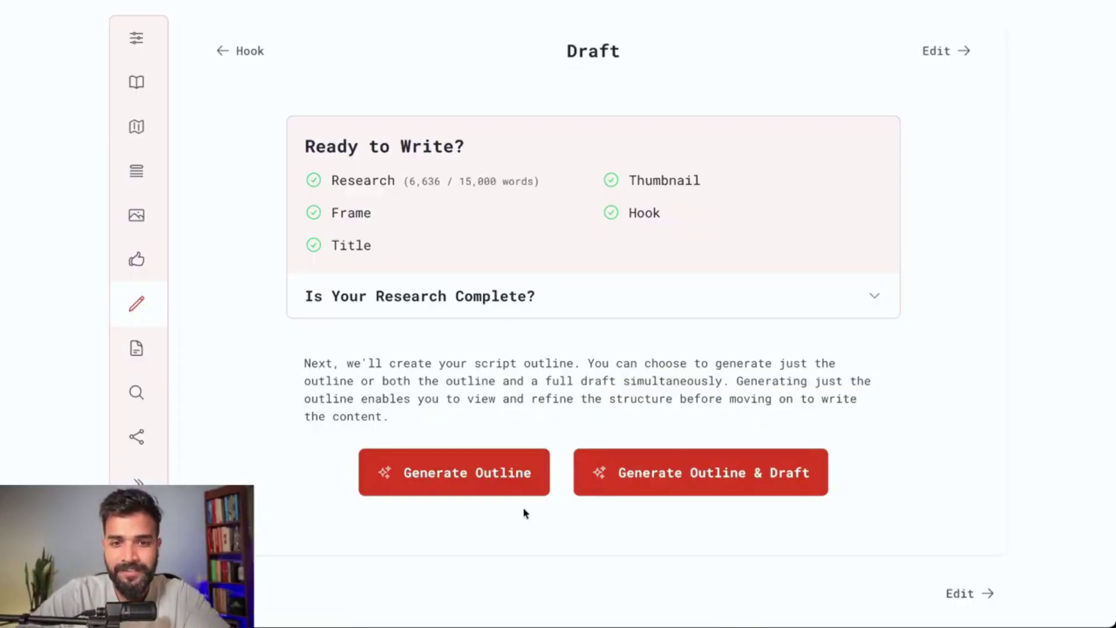
- Generate the outline and change the first instruction line's wording to 'in the first 5-7'
click(465, 471)
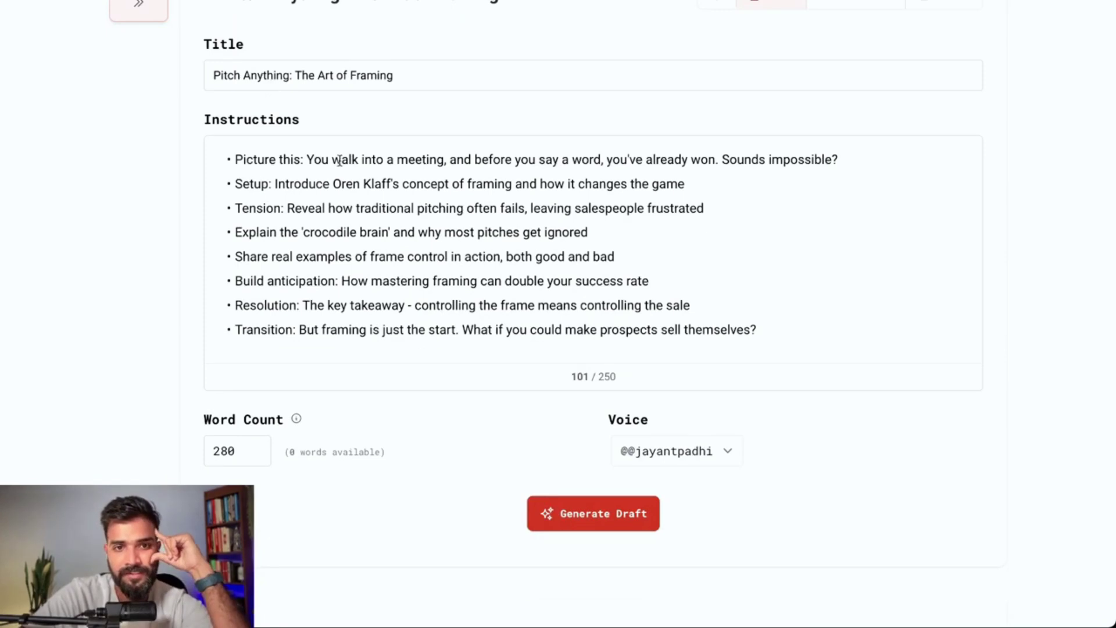
drag(602, 160, 472, 160)
text(in the first 5-7)
drag(302, 232, 439, 232)
scroll(438, 232, down, 1)
drag(242, 211, 523, 212)
scroll(523, 232, down, 2)
drag(321, 178, 756, 177)
scroll(751, 189, down, 5)
- Expand the SPIN Selling, Gap Selling, Challenger Sale, Winning Body Language and Conclusion sections
click(337, 147)
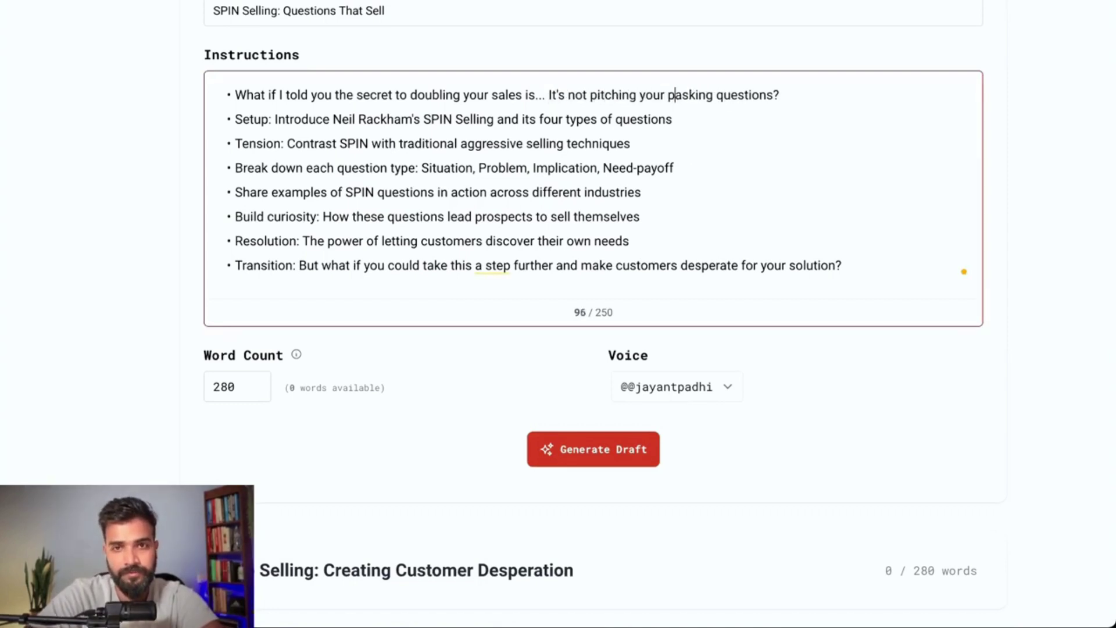
scroll(533, 256, down, 5)
click(387, 364)
click(436, 561)
click(473, 536)
click(366, 580)
scroll(367, 479, down, 7)
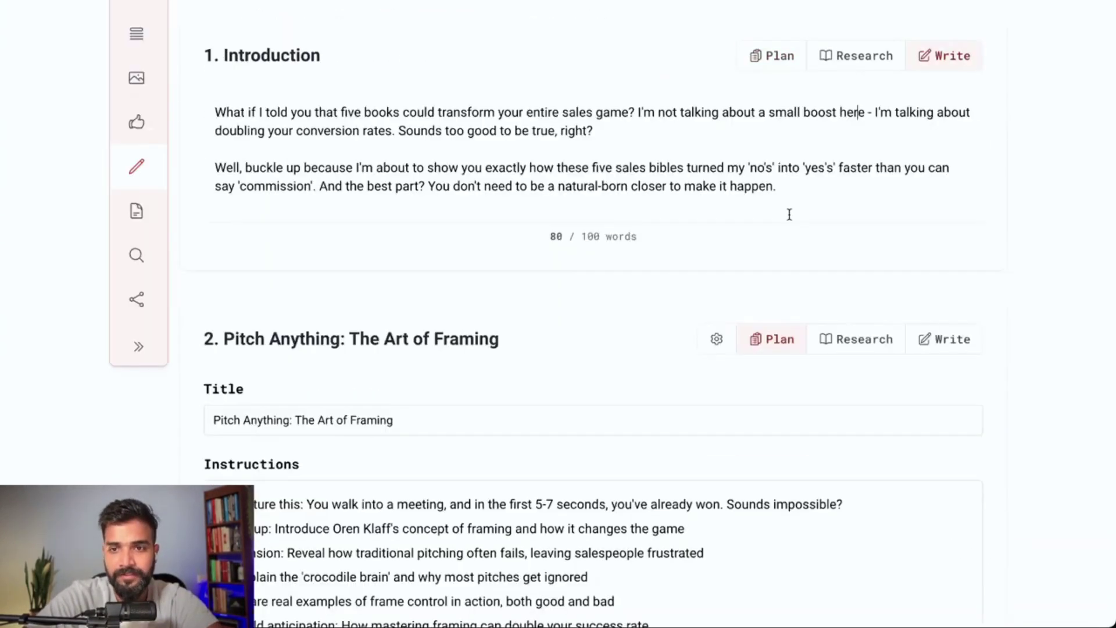
scroll(780, 232, down, 3)
- Generate the draft from Pitch Anything through the Conclusion and continue to Edit
click(595, 479)
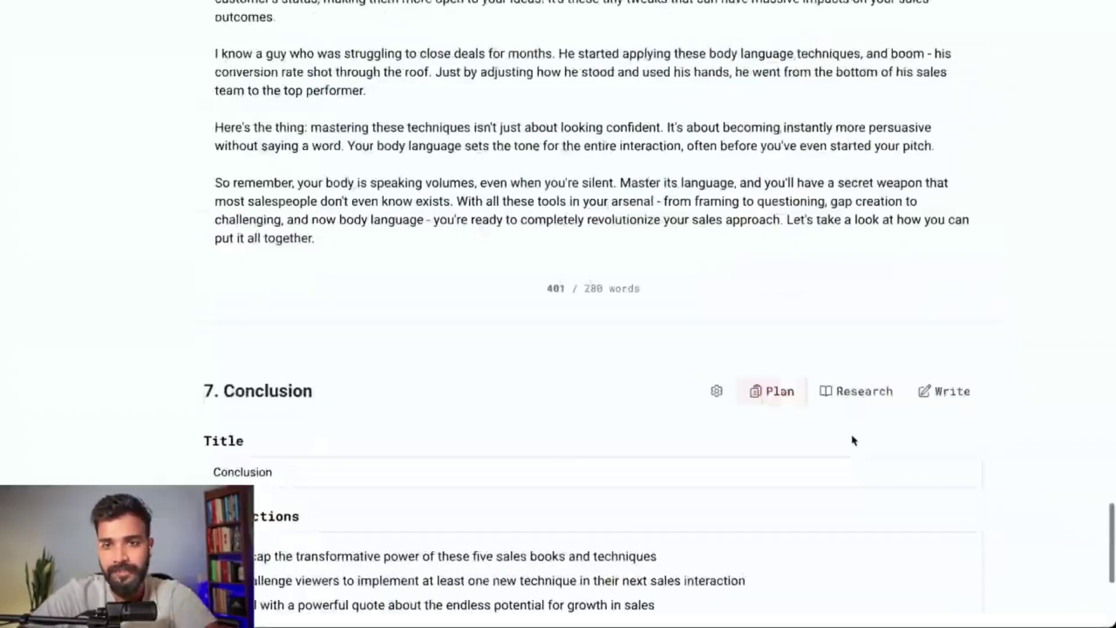
scroll(853, 437, down, 6)
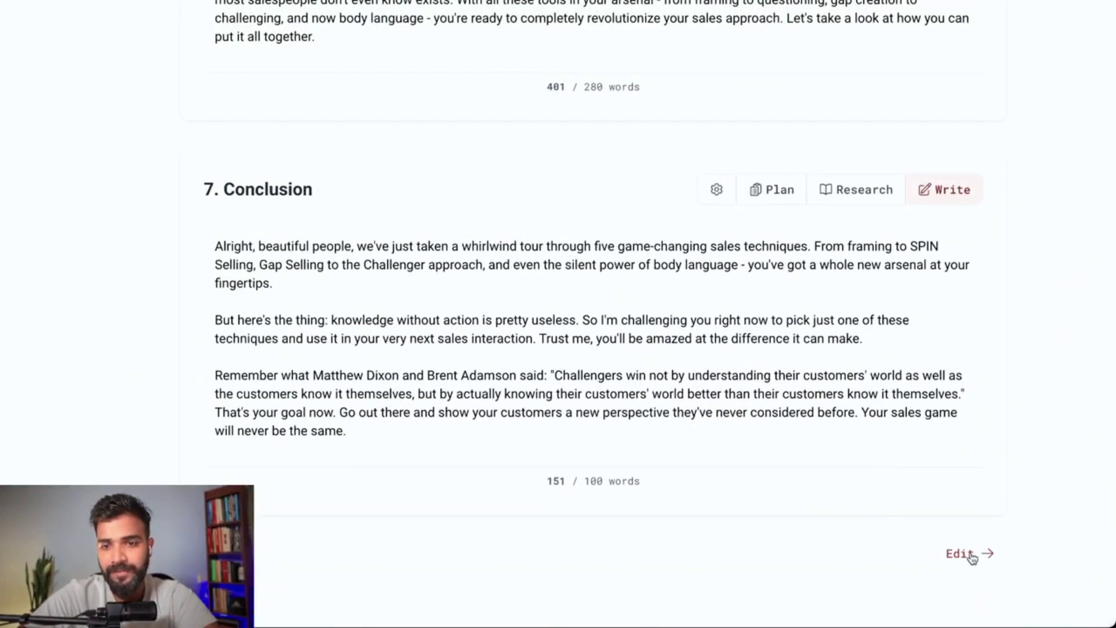
click(969, 554)
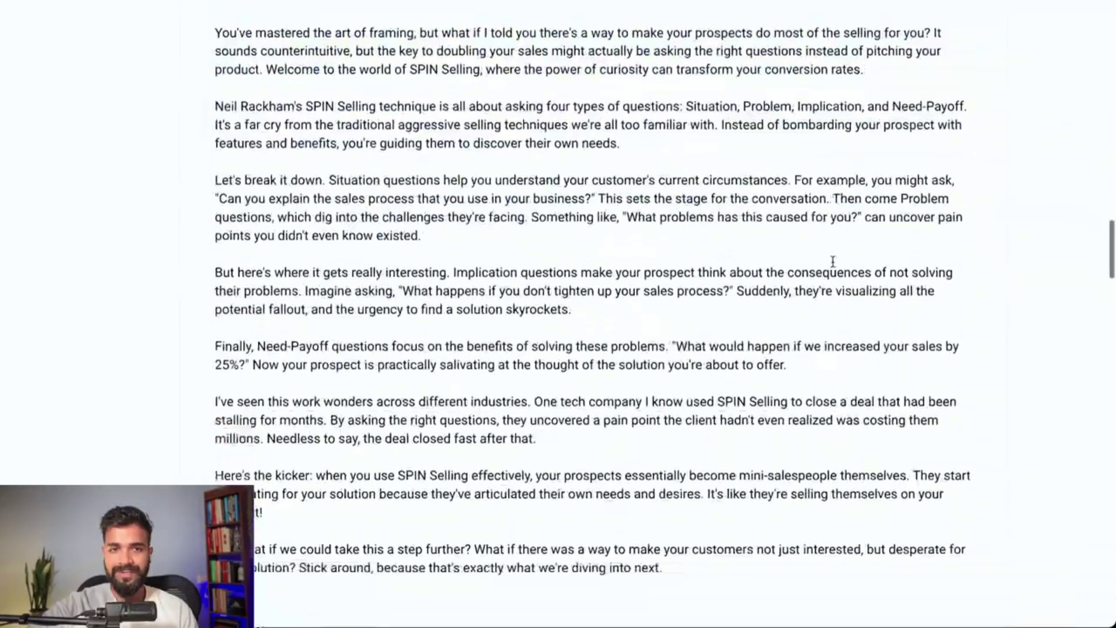
- Scroll through the Original vs Rewritten feedback edits to review the changes to the draft
scroll(832, 262, down, 10)
scroll(832, 261, down, 10)
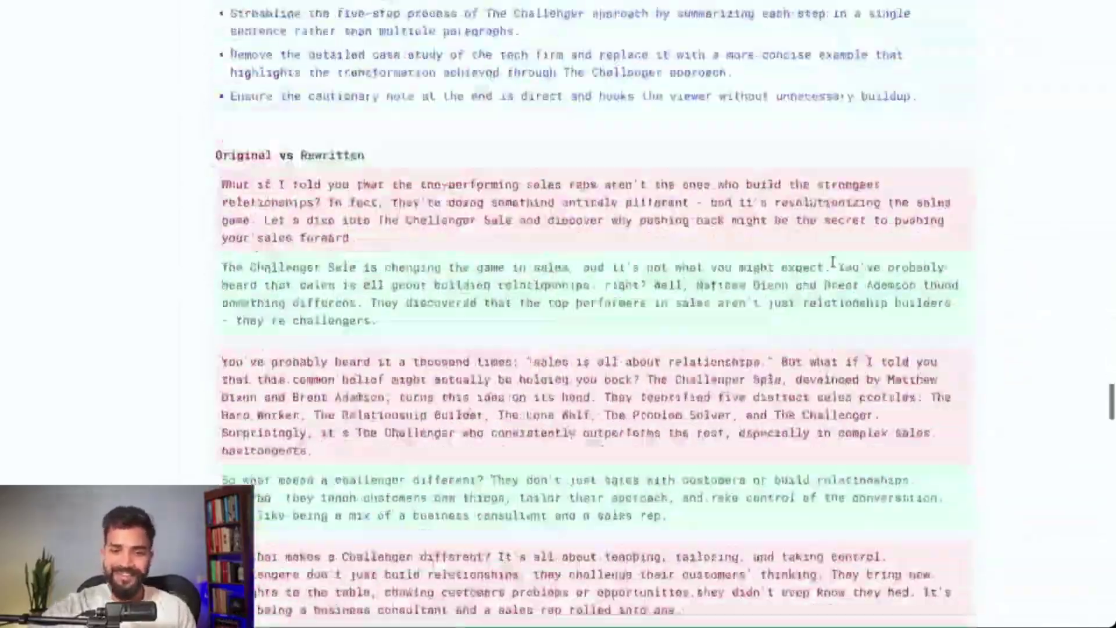
scroll(833, 262, up, 8)
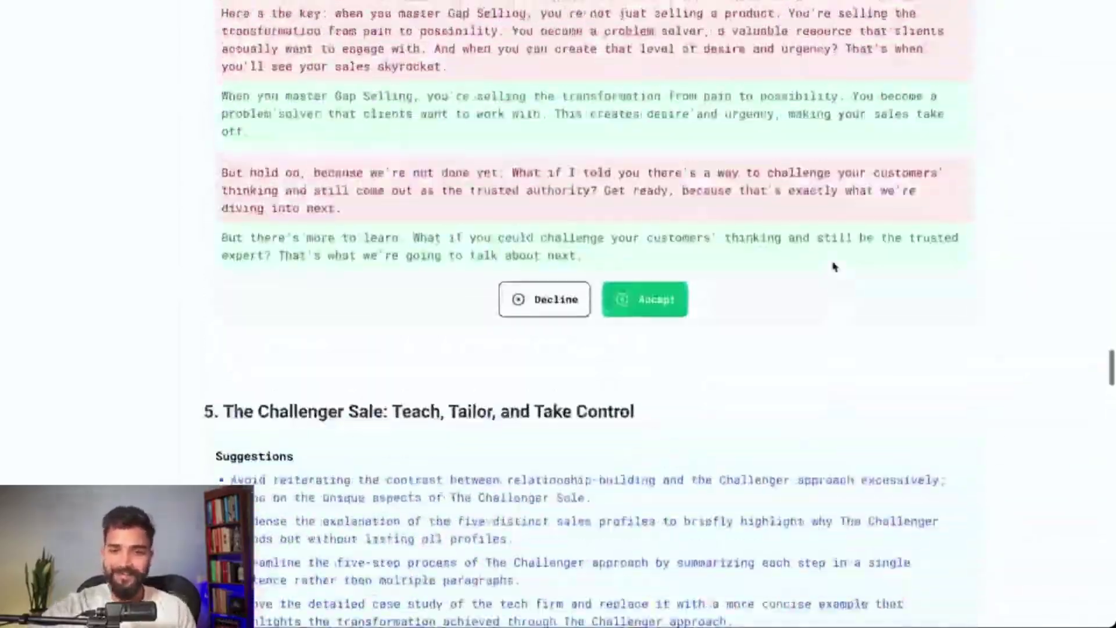
scroll(644, 289, up, 20)
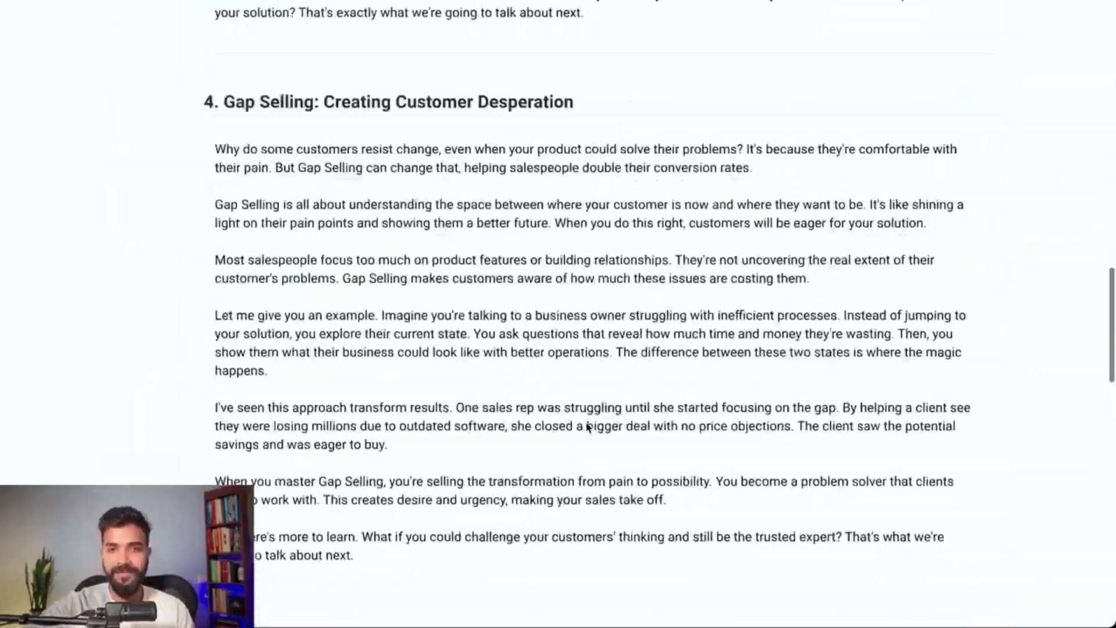
scroll(587, 430, down, 10)
scroll(587, 430, up, 10)
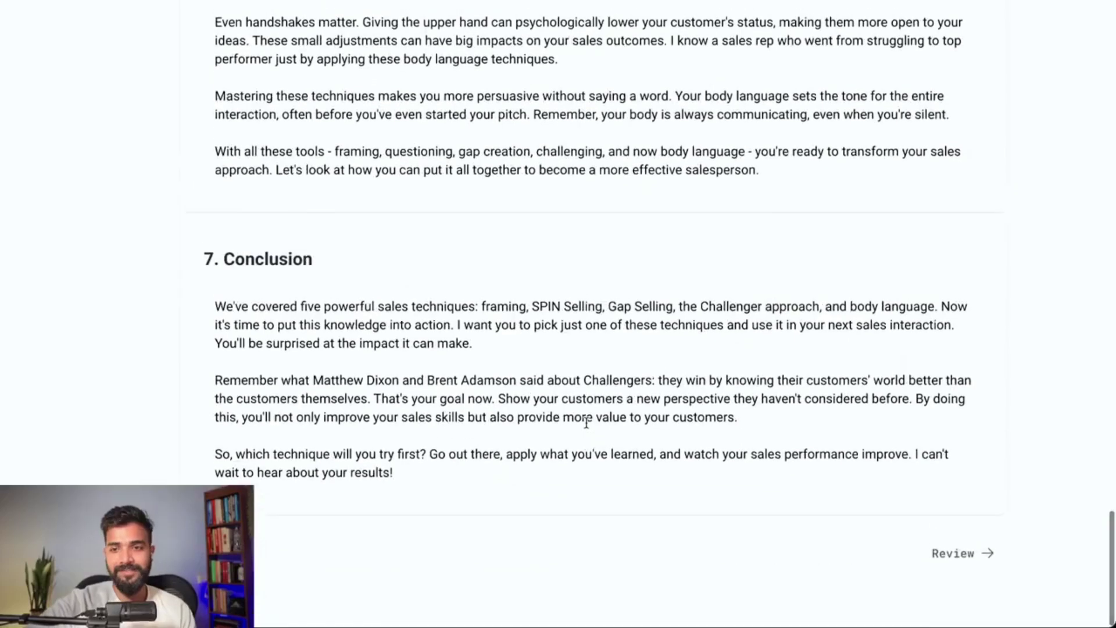
scroll(586, 423, up, 20)
scroll(586, 423, down, 20)
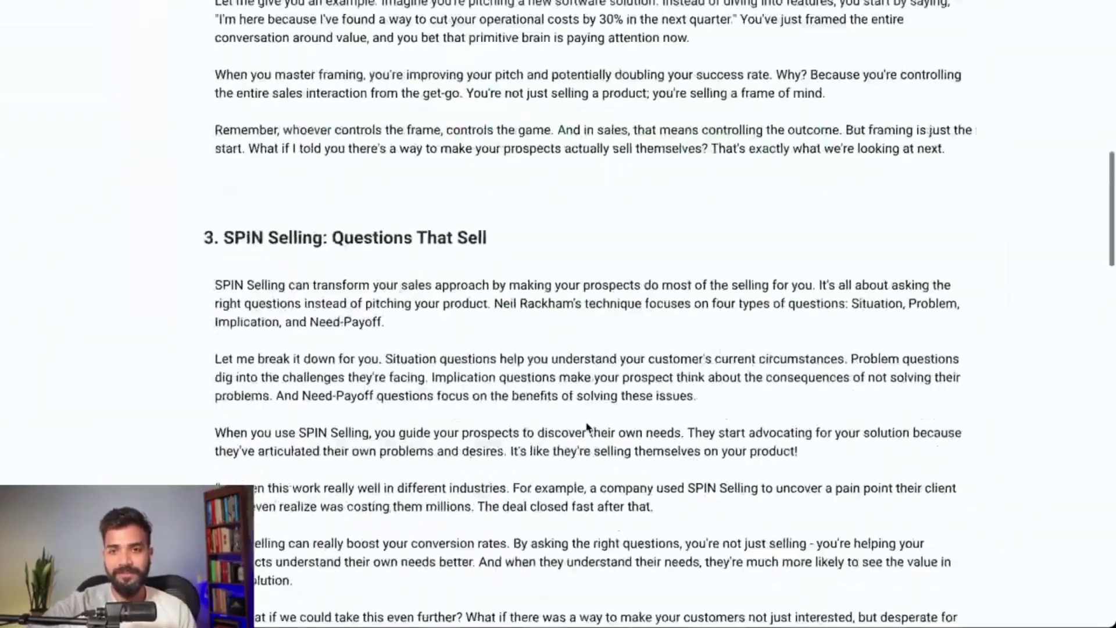
scroll(586, 427, up, 1)
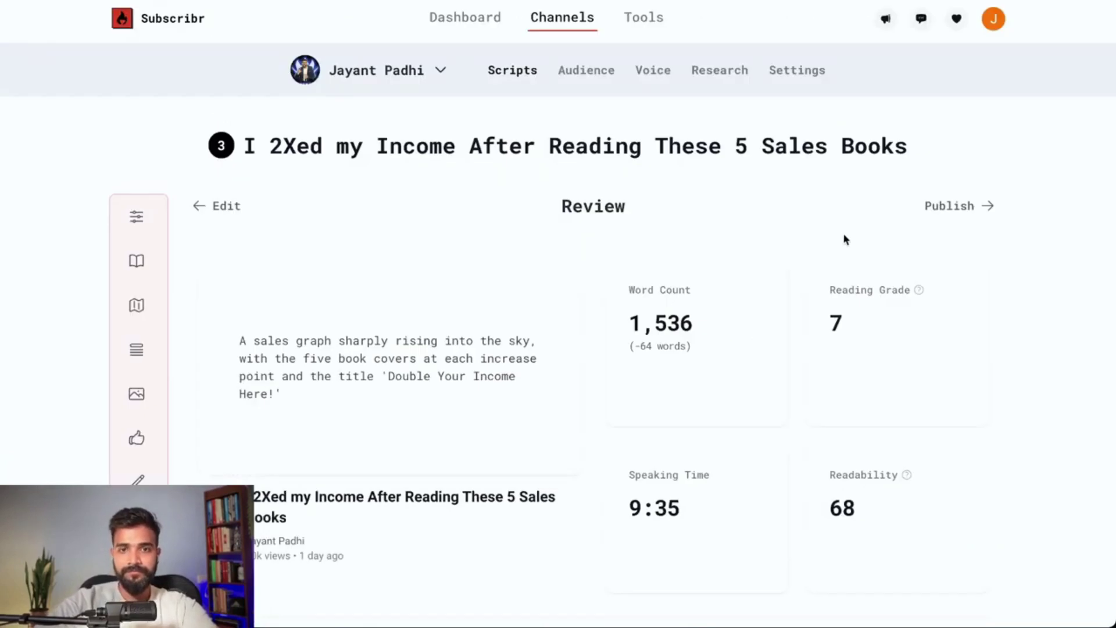
- Check the Review page's readability details and continue to the Publish step
scroll(669, 332, down, 2)
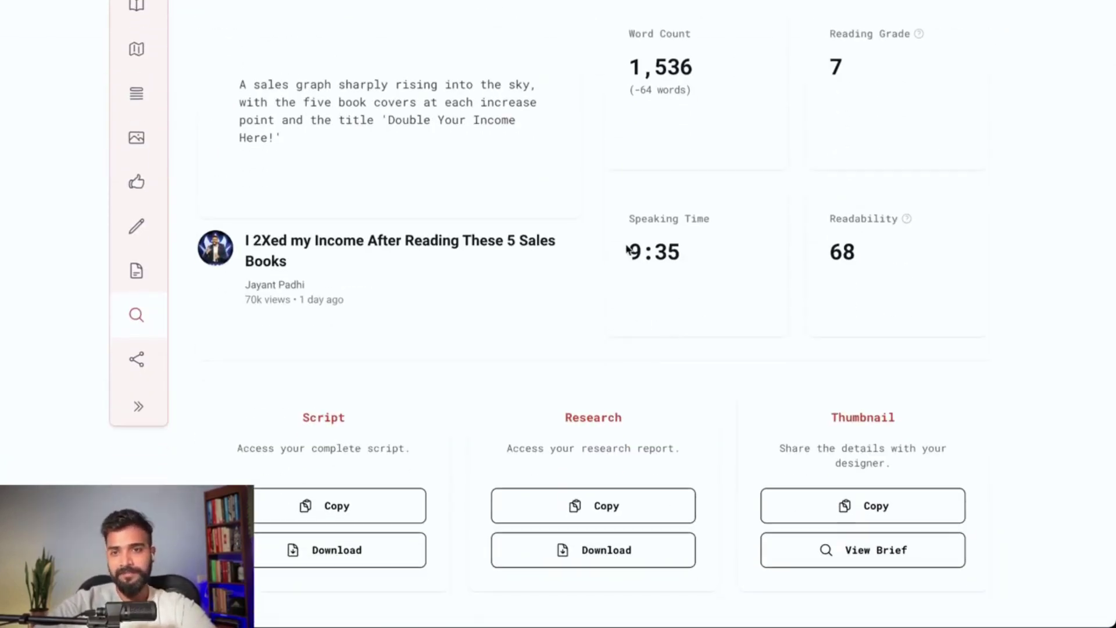
click(745, 259)
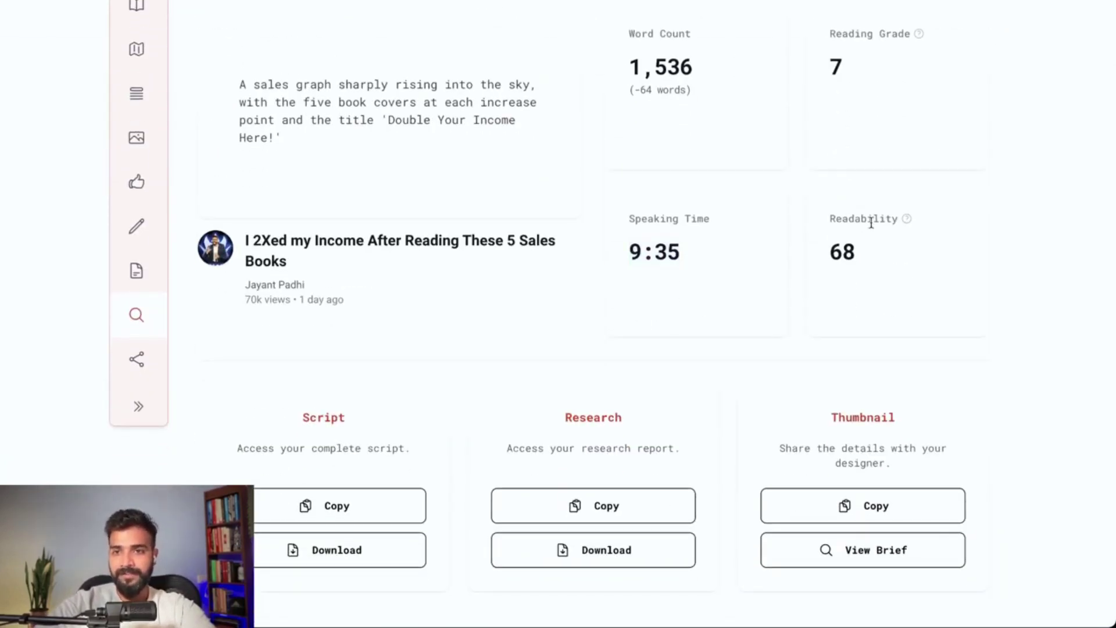
mouse_move(909, 221)
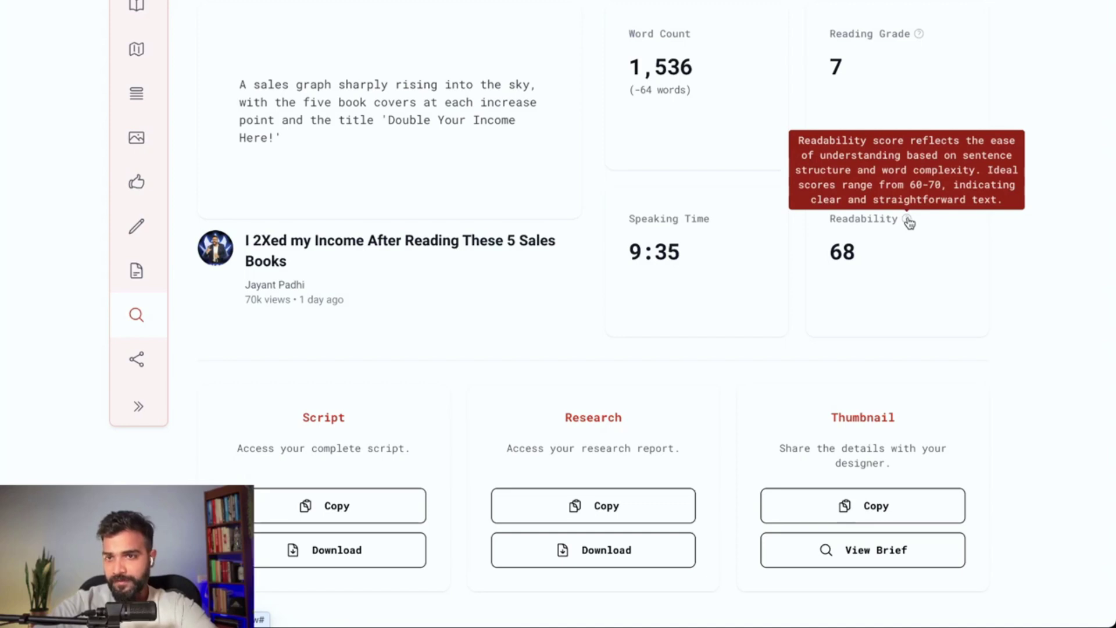
scroll(882, 287, up, 1)
scroll(883, 289, down, 3)
scroll(881, 262, up, 4)
scroll(867, 220, down, 5)
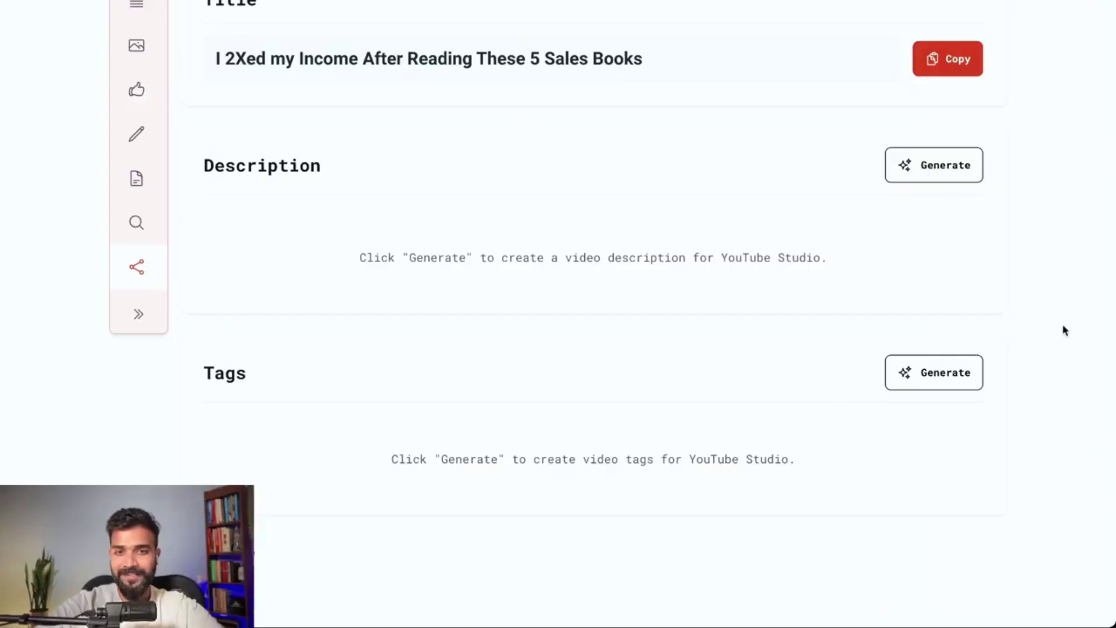
- Generate the Informative, Narrative and SEO-focused descriptions plus the video tags
scroll(1063, 330, up, 1)
click(945, 221)
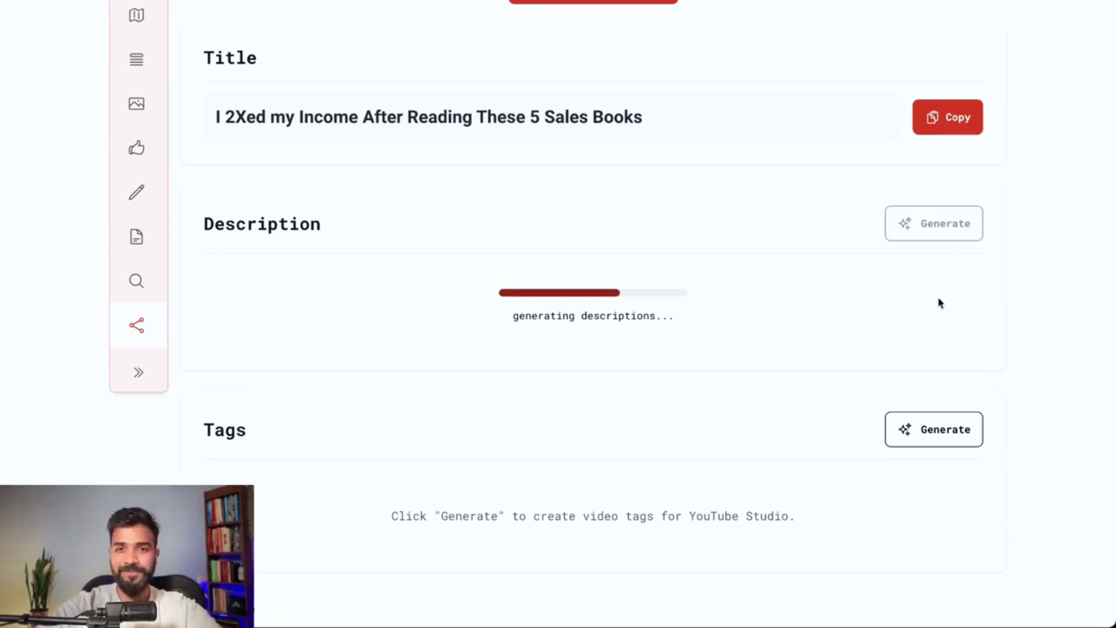
scroll(939, 326, down, 1)
click(941, 374)
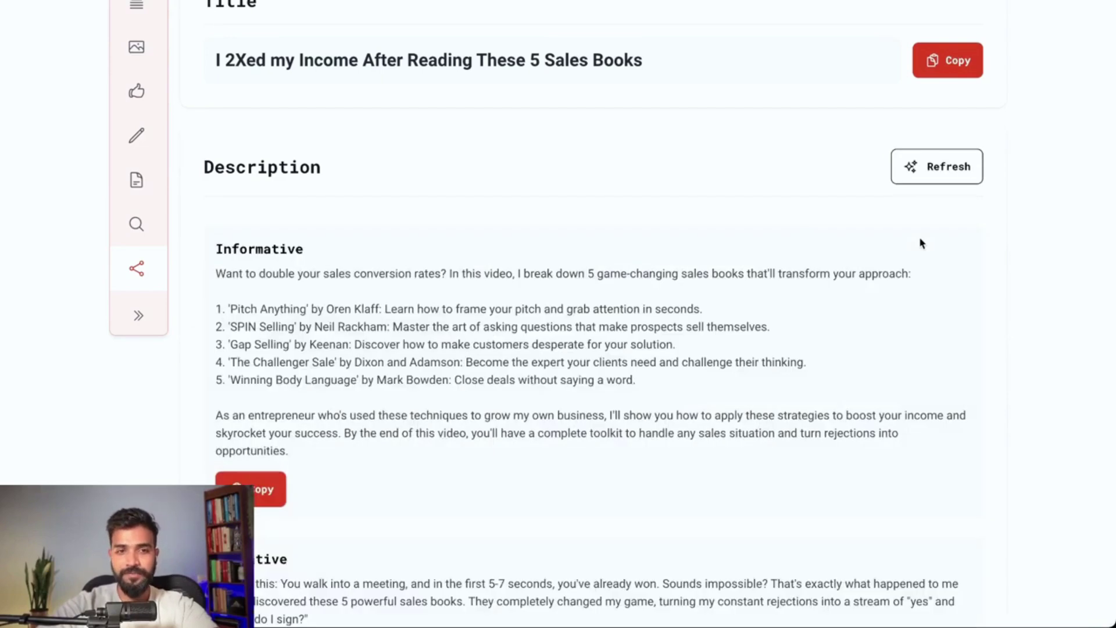
scroll(337, 388, down, 15)
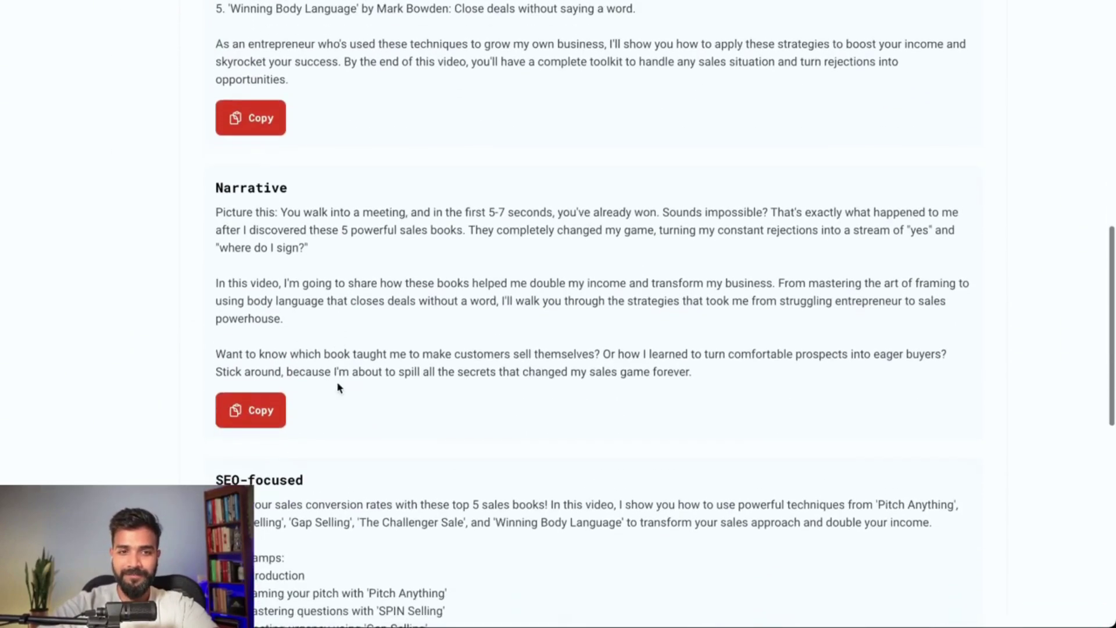
scroll(337, 388, down, 1)
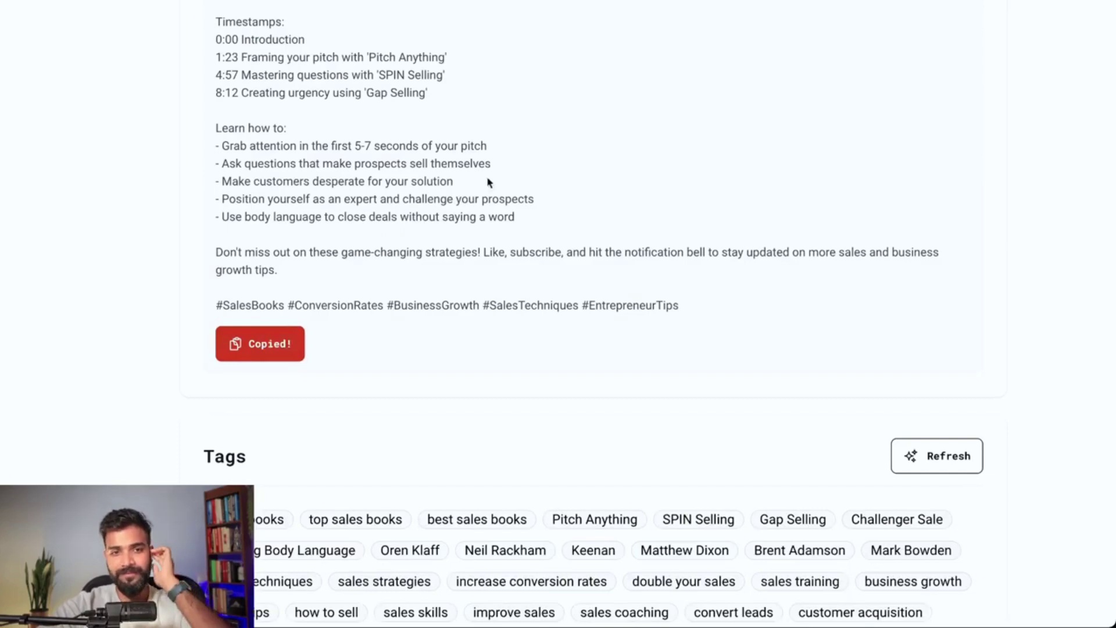
scroll(530, 229, up, 6)
scroll(530, 228, down, 10)
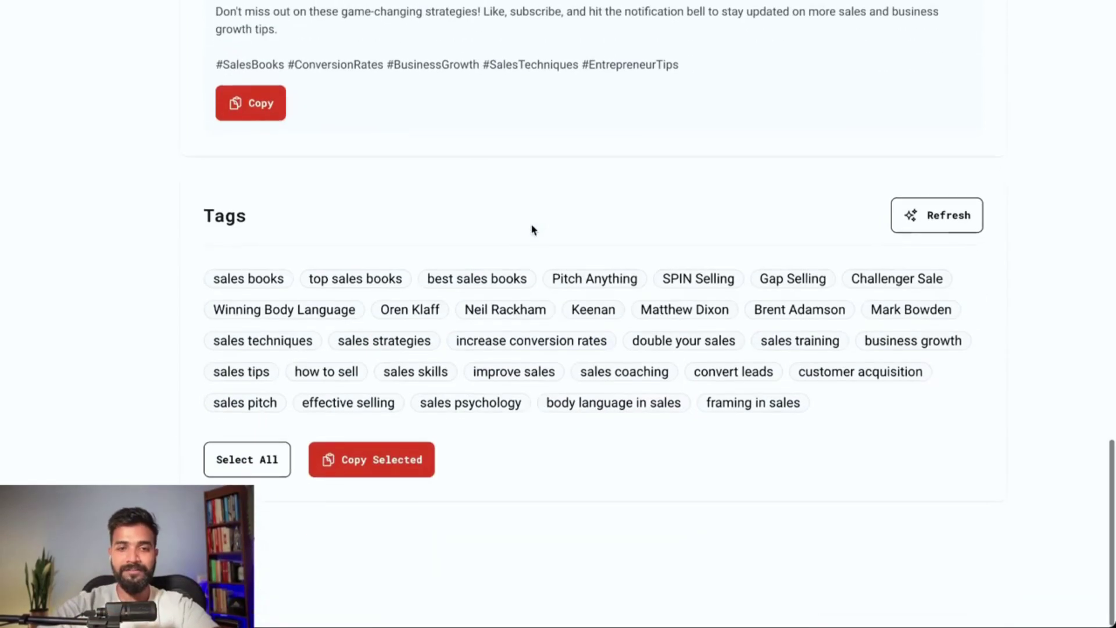